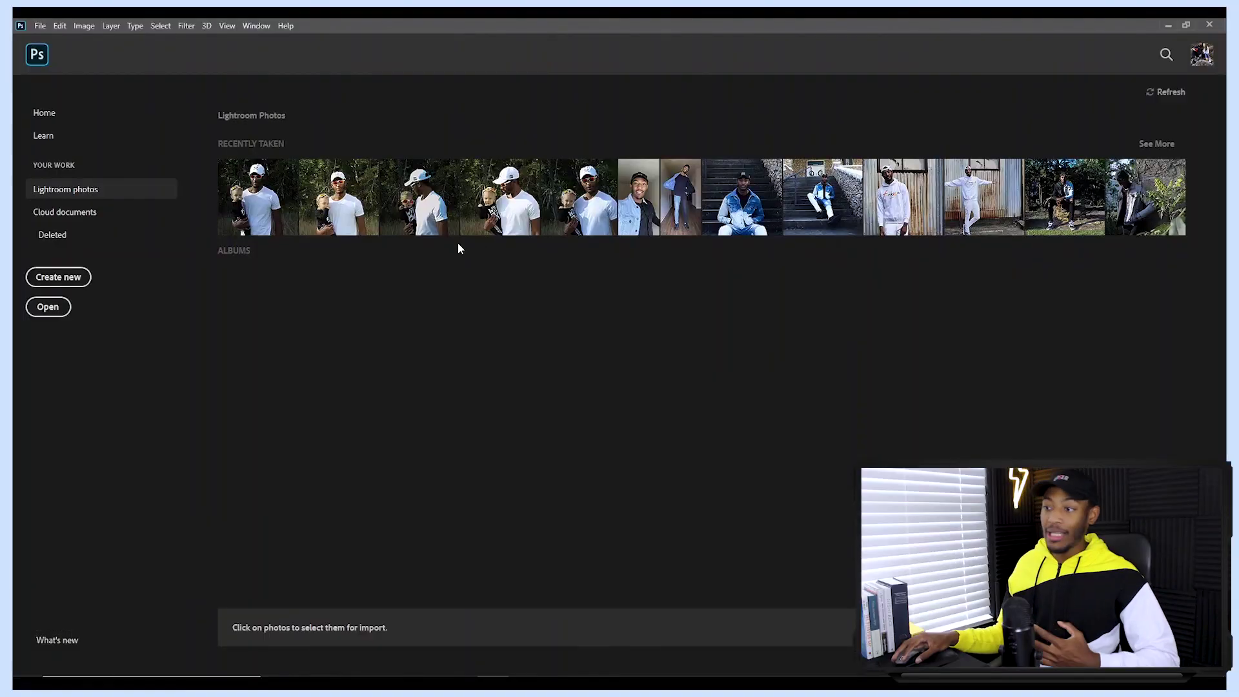
Create a new 1280 x 720 px document at 300 ppi from the YT Thumbnail preset and unlock its background layer
{"action": "left_click", "coordinate": [87, 277]}
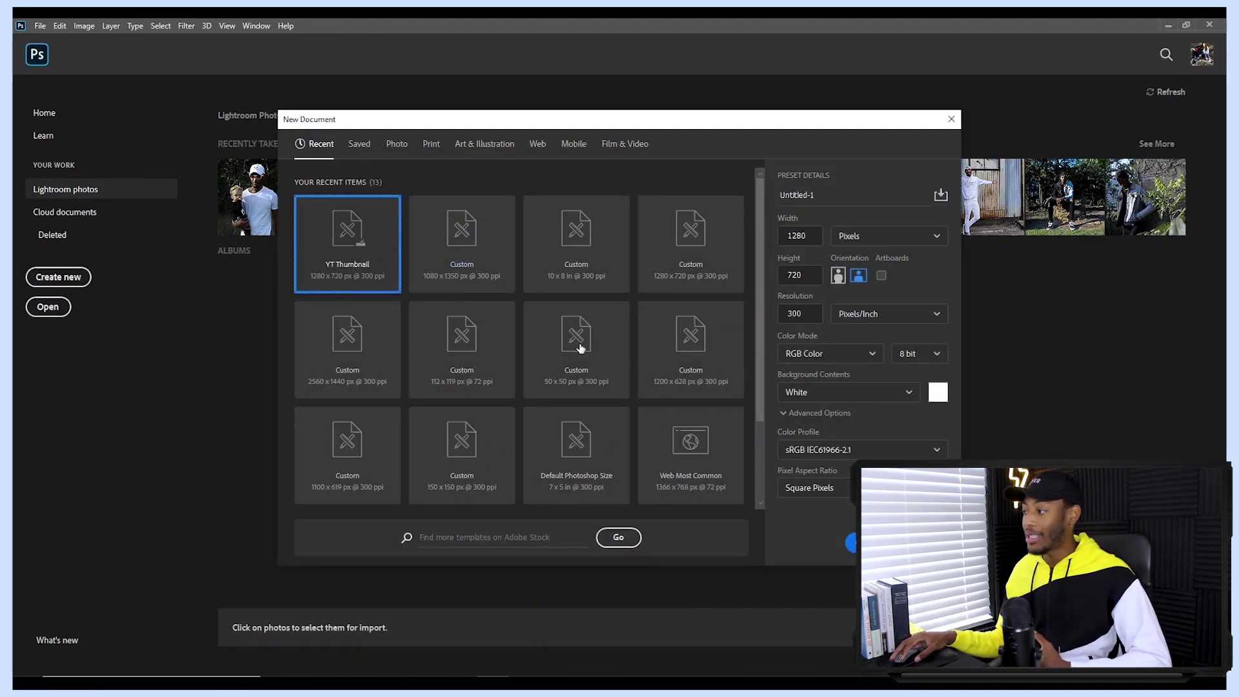
{"action": "left_click", "coordinate": [870, 542]}
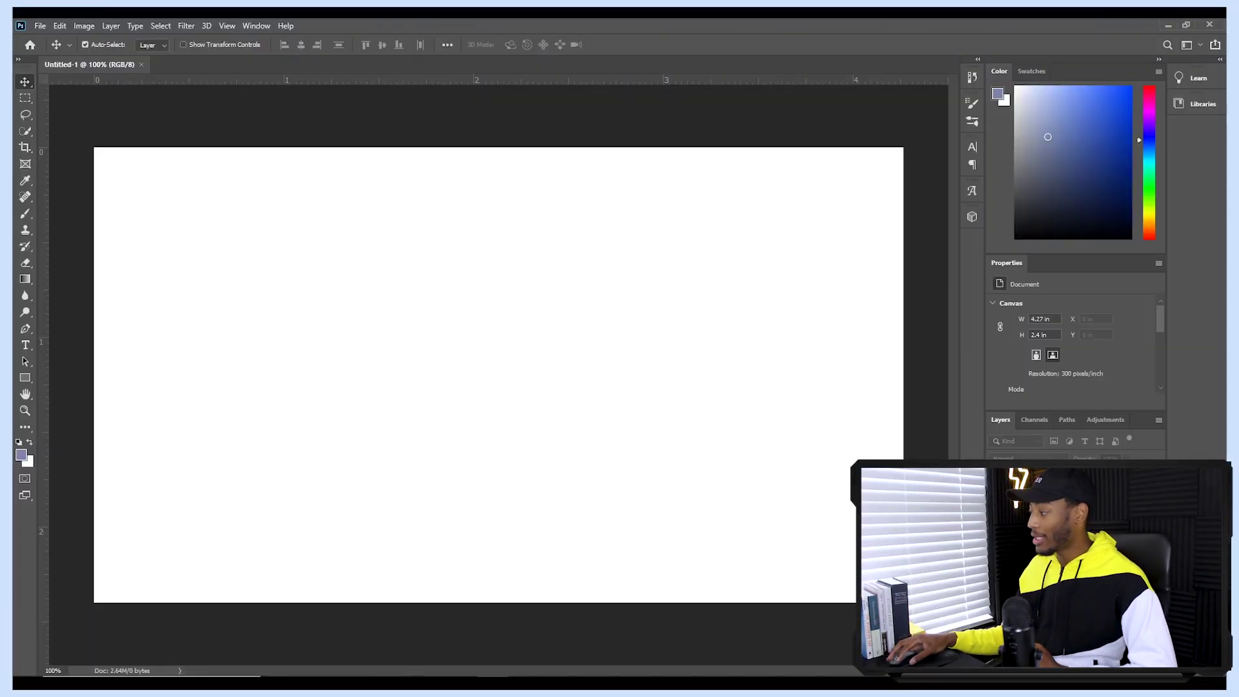
{"action": "left_click", "coordinate": [1153, 494]}
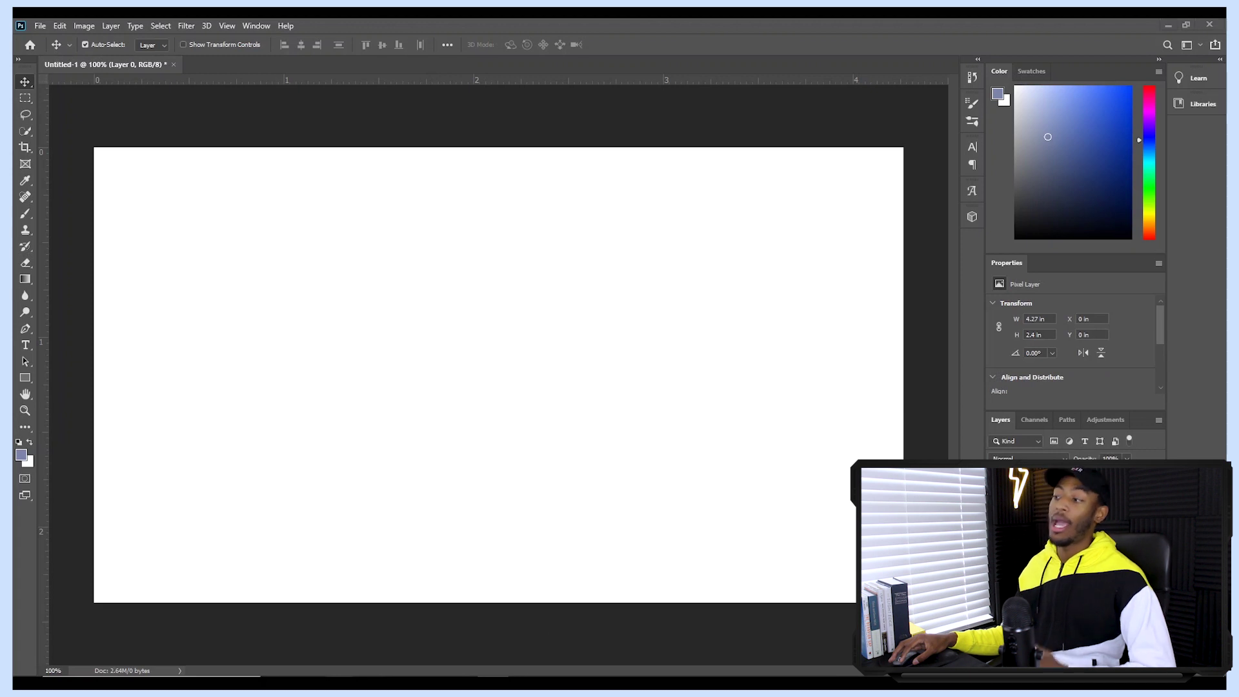
Place the IMG_6874 photo from the PS vs Canva folder in File Explorer onto the canvas
{"action": "key", "text": "super+e"}
{"action": "scroll", "coordinate": [684, 400], "scroll_direction": "down", "scroll_amount": 2}
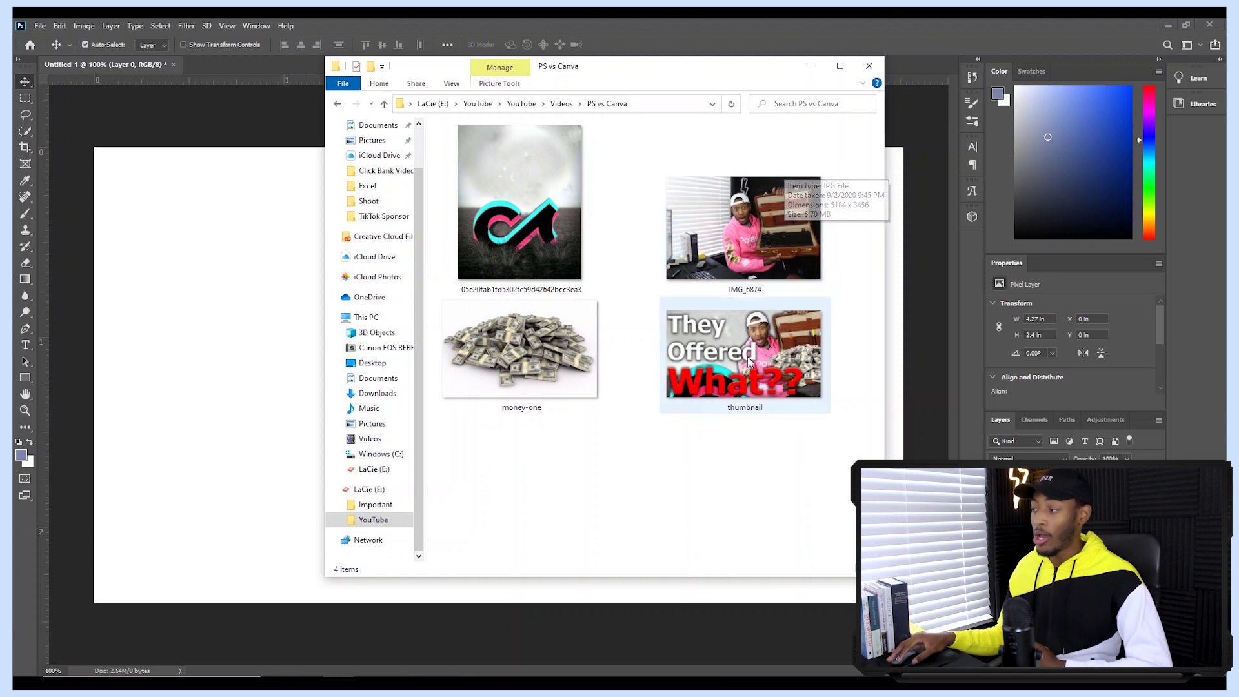
{"action": "left_click", "coordinate": [742, 226]}
{"action": "left_click", "coordinate": [528, 203]}
{"action": "left_click", "coordinate": [505, 319]}
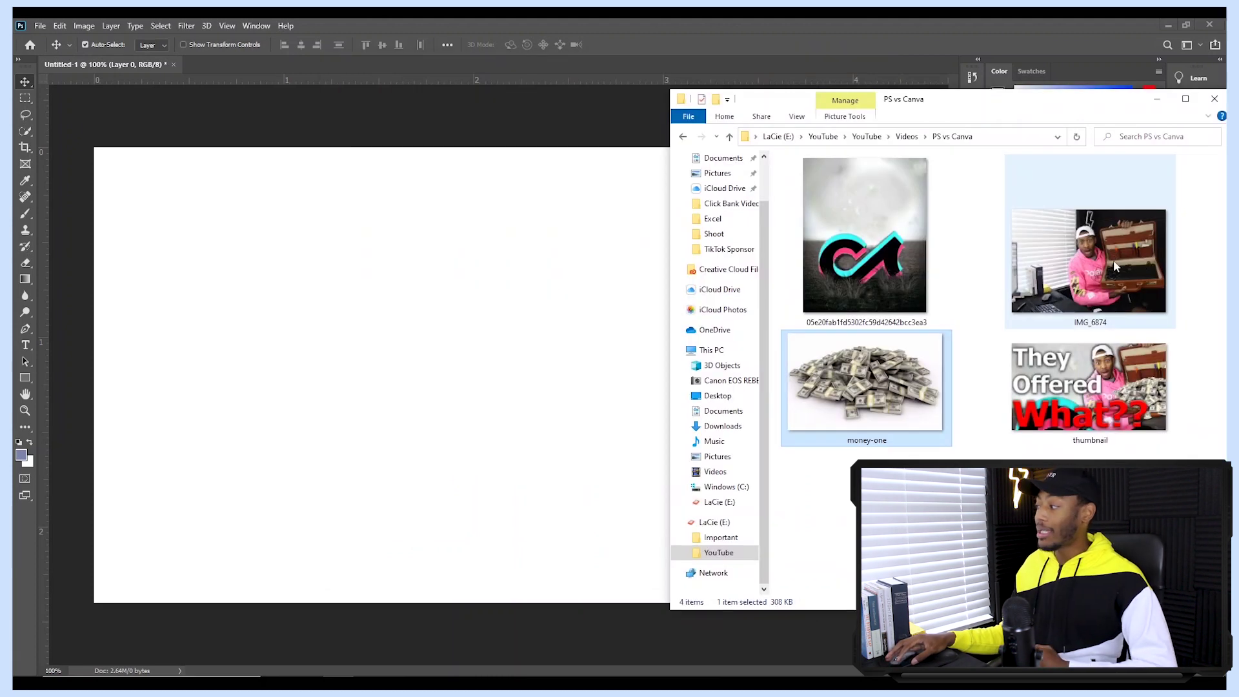
{"action": "left_click_drag", "start_coordinate": [1113, 259], "coordinate": [385, 409]}
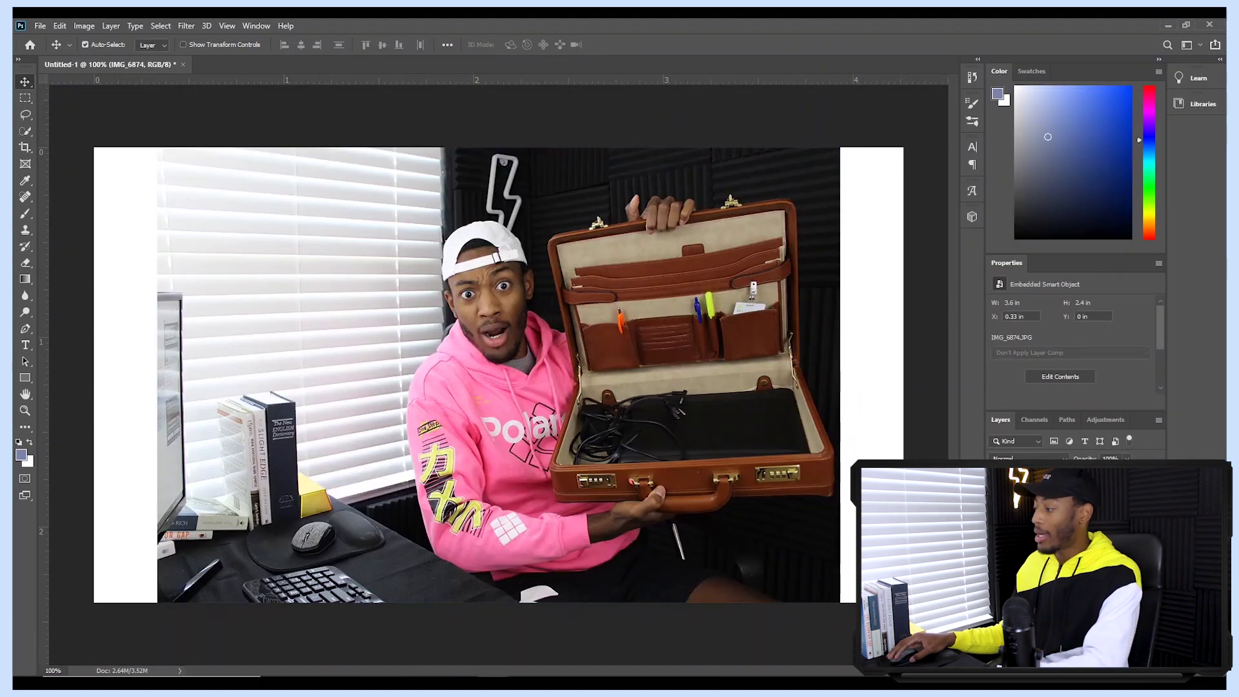
Delete the white Layer 0 and rasterize the IMG_6874 photo layer
{"action": "right_click", "coordinate": [1053, 476]}
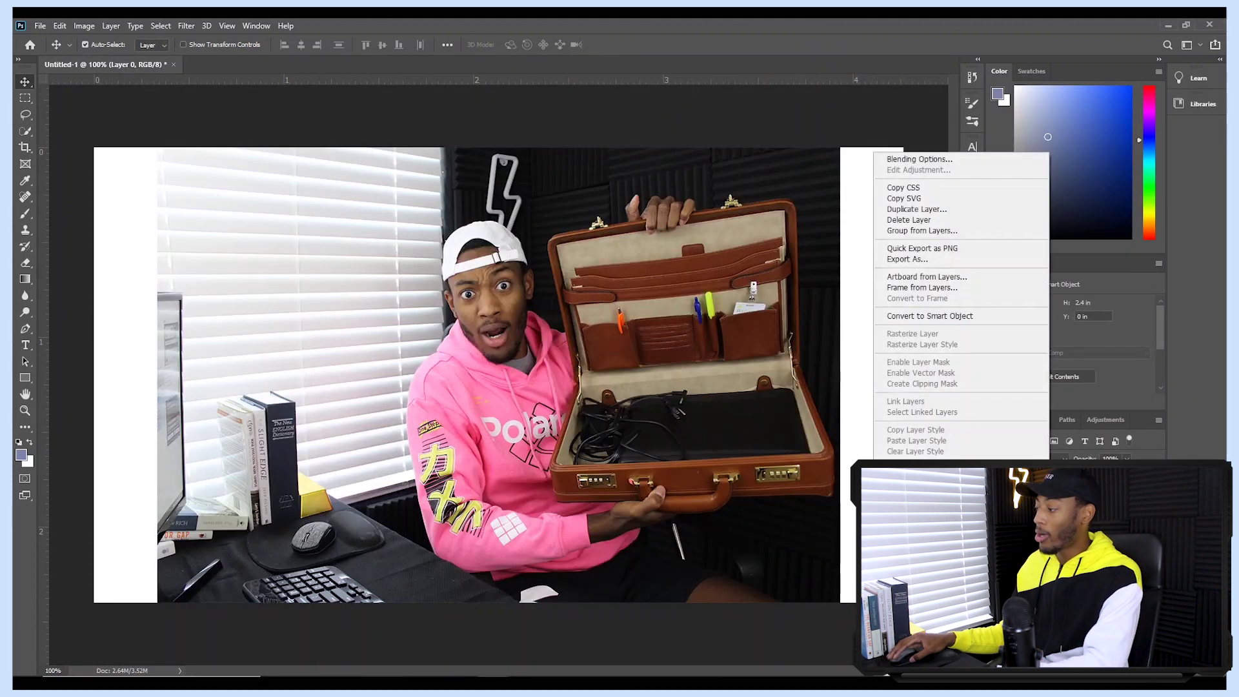
{"action": "left_click", "coordinate": [914, 220]}
{"action": "right_click", "coordinate": [1041, 478]}
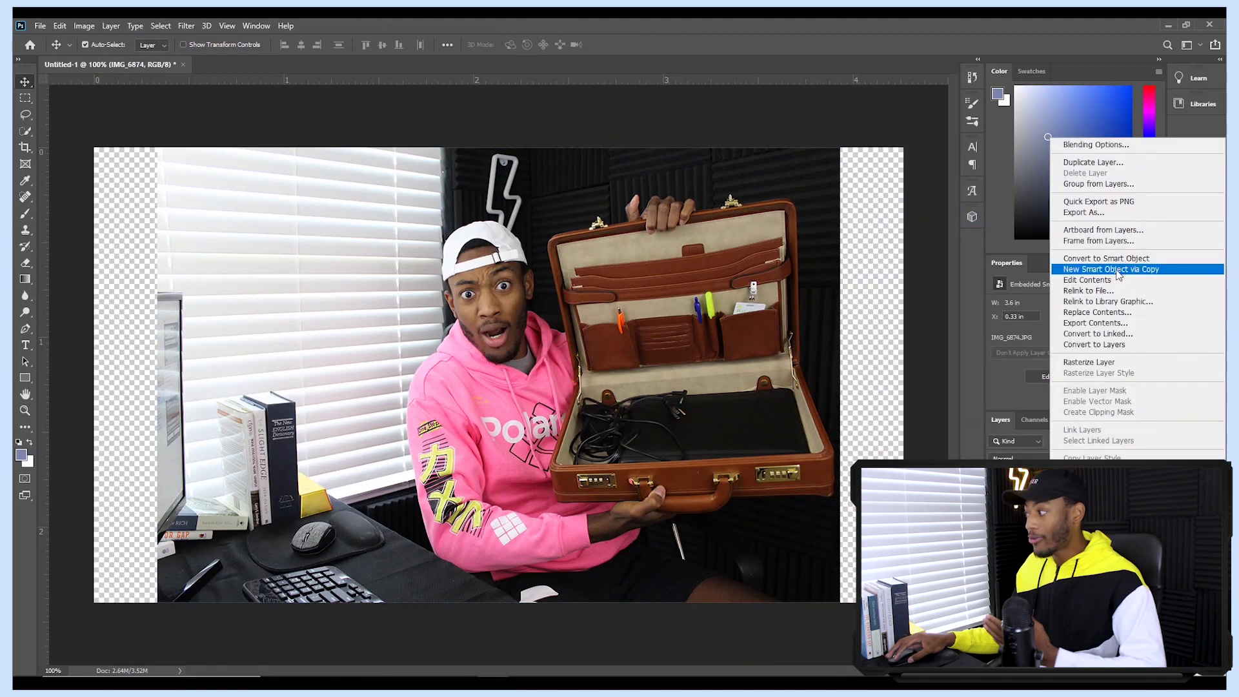
{"action": "left_click", "coordinate": [1088, 363]}
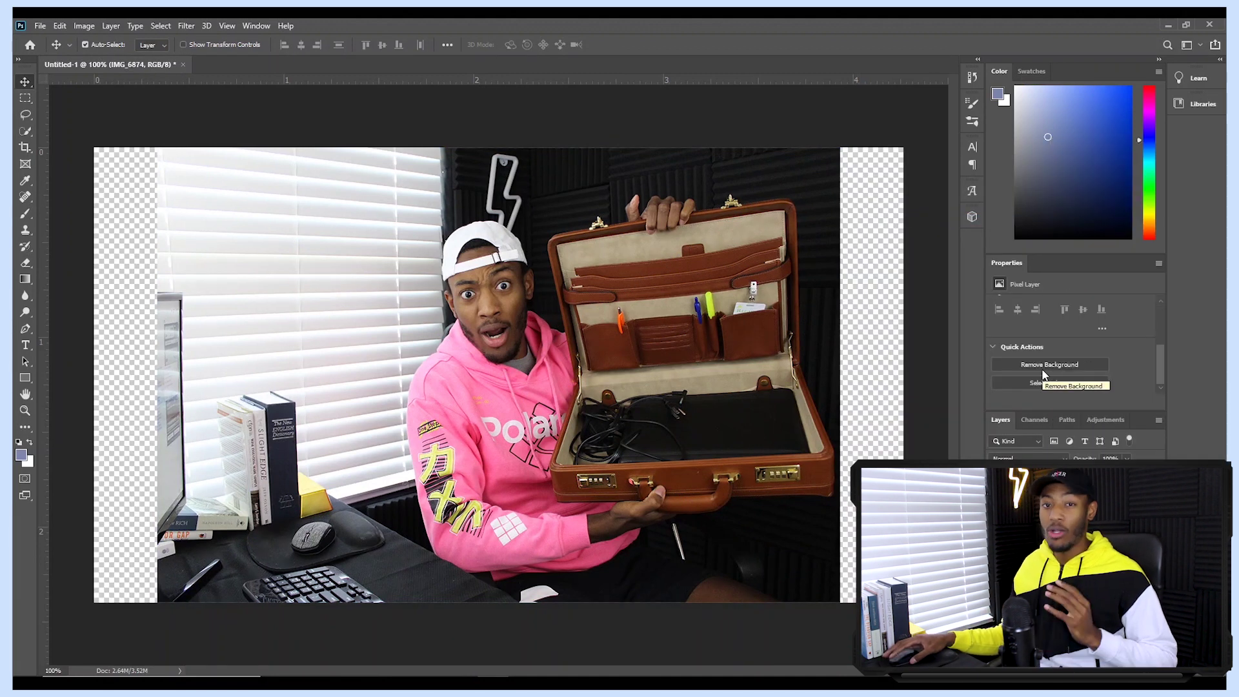
Try Remove Background on the photo, and erase the backdrop by hand around the man's white cap
{"action": "left_click", "coordinate": [1050, 364]}
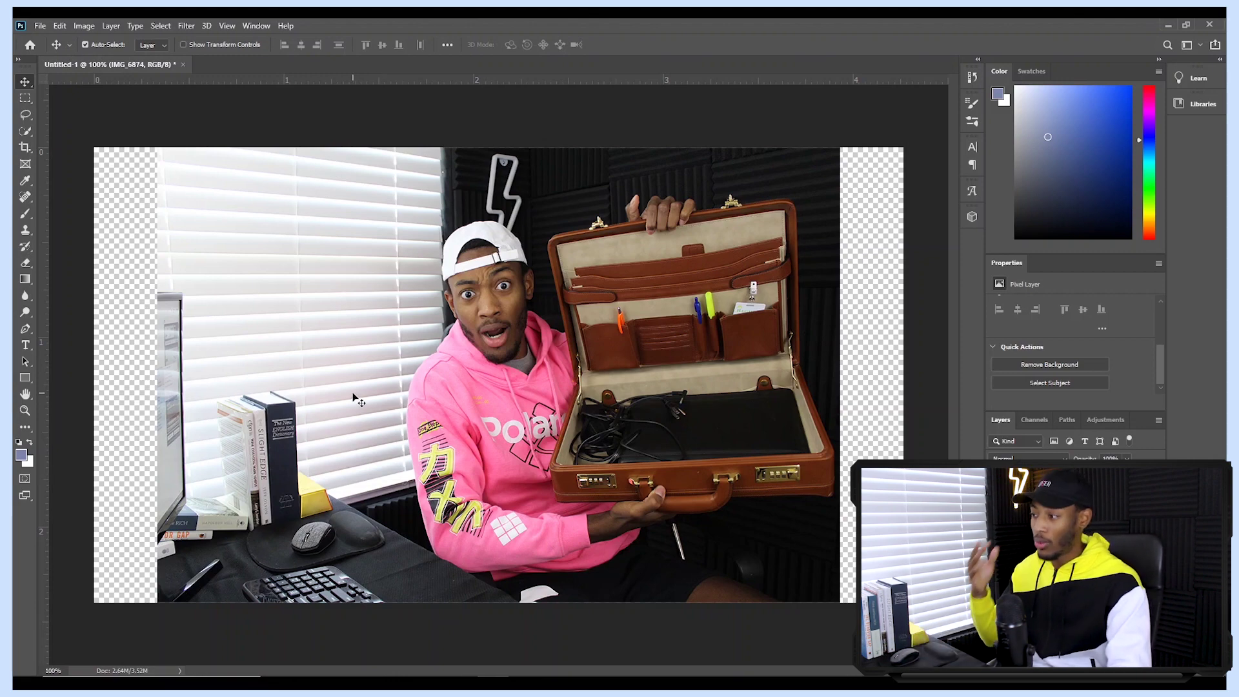
{"action": "scroll", "coordinate": [464, 258], "scroll_direction": "up", "scroll_amount": 6}
{"action": "key", "text": "e"}
{"action": "mouse_move", "coordinate": [413, 218]}
{"action": "left_mouse_down"}
{"action": "mouse_move", "coordinate": [384, 258]}
{"action": "mouse_move", "coordinate": [365, 351]}
{"action": "mouse_move", "coordinate": [382, 494]}
{"action": "mouse_move", "coordinate": [404, 519]}
{"action": "left_mouse_up"}
{"action": "mouse_move", "coordinate": [423, 214]}
{"action": "left_mouse_down"}
{"action": "mouse_move", "coordinate": [529, 187]}
{"action": "mouse_move", "coordinate": [610, 217]}
{"action": "left_mouse_up"}
{"action": "scroll", "coordinate": [503, 354], "scroll_direction": "down", "scroll_amount": 6}
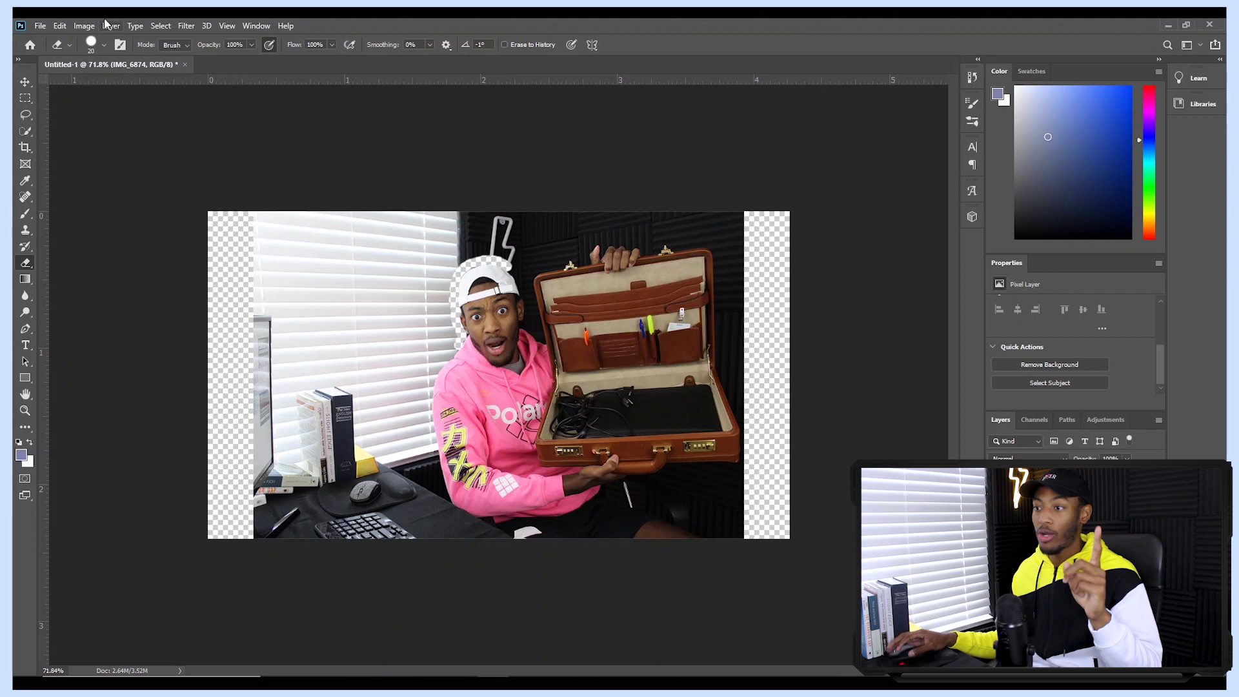
Select the man and the briefcase with the Quick Selection tool, invert the selection and delete the background
{"action": "left_click", "coordinate": [26, 133]}
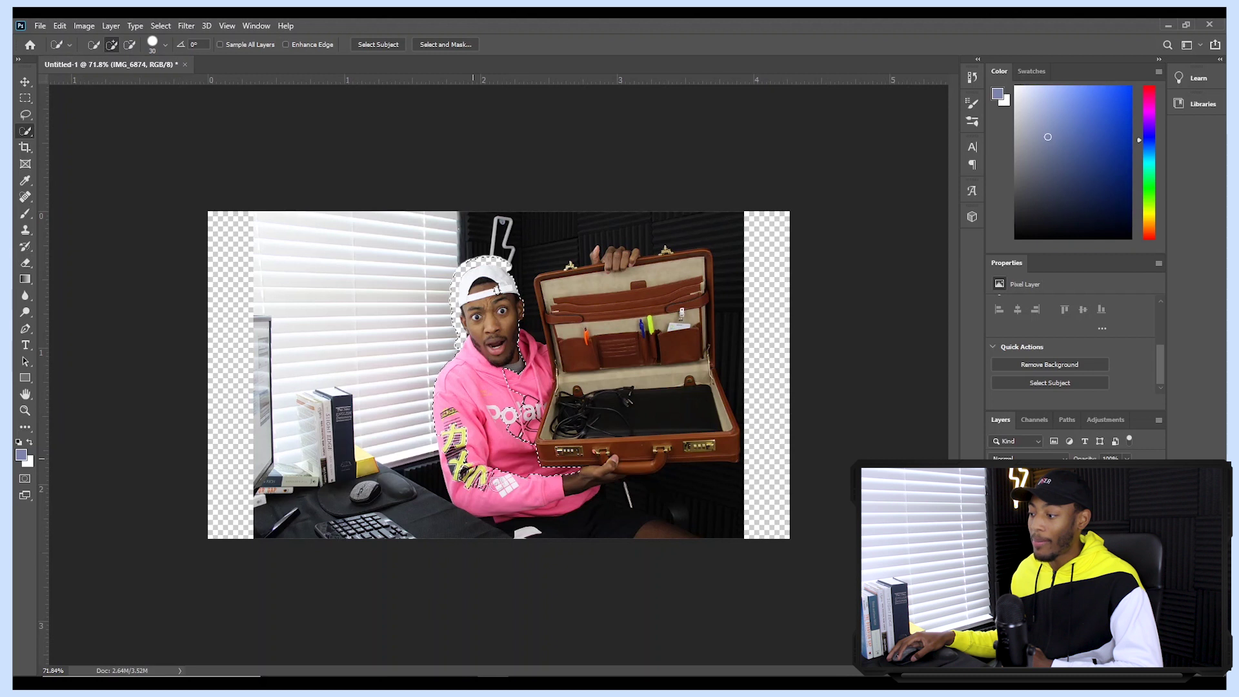
{"action": "mouse_move", "coordinate": [648, 296]}
{"action": "left_mouse_down"}
{"action": "mouse_move", "coordinate": [612, 293]}
{"action": "mouse_move", "coordinate": [614, 254]}
{"action": "mouse_move", "coordinate": [600, 251]}
{"action": "mouse_move", "coordinate": [634, 257]}
{"action": "left_mouse_up"}
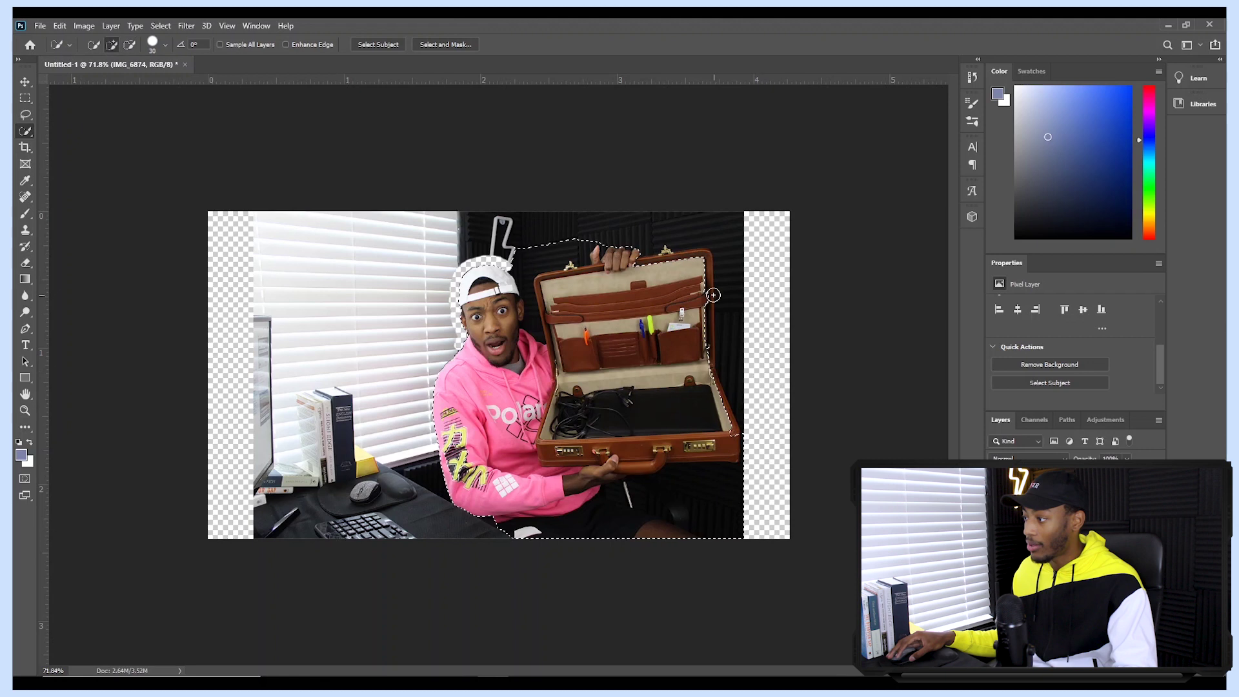
{"action": "left_click", "coordinate": [562, 253]}
{"action": "right_click", "coordinate": [572, 367]}
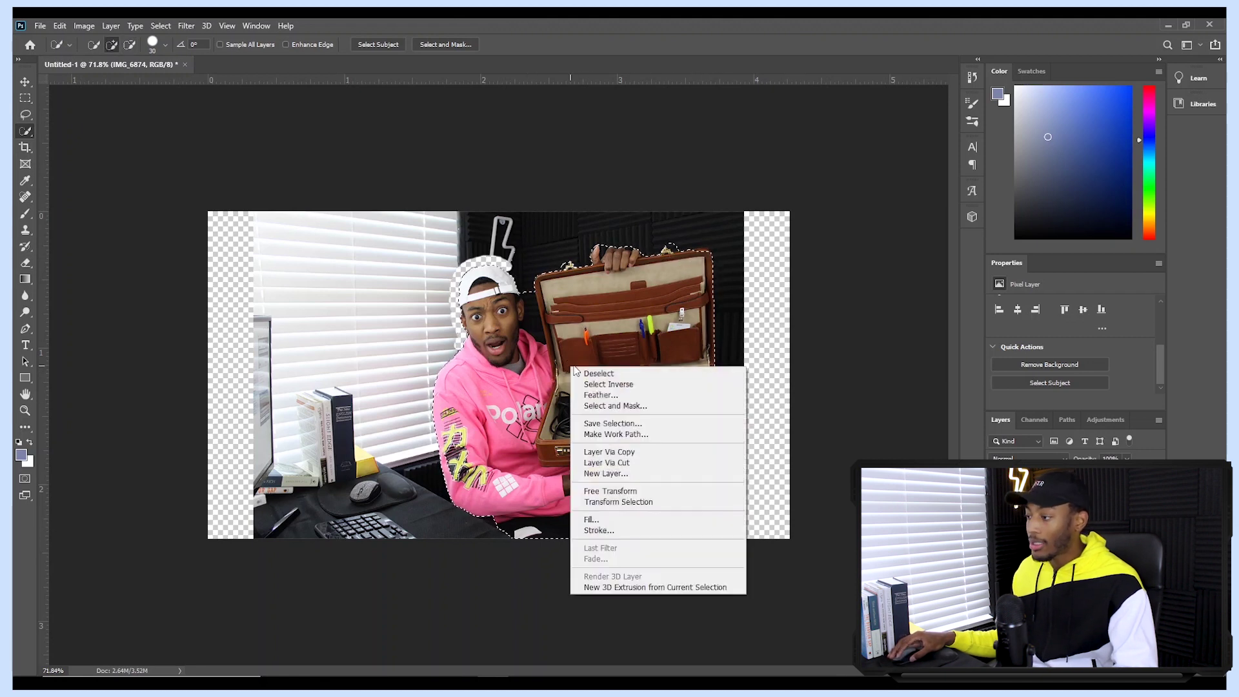
{"action": "left_click", "coordinate": [619, 385]}
{"action": "key", "text": "Delete"}
{"action": "key", "text": "alt"}
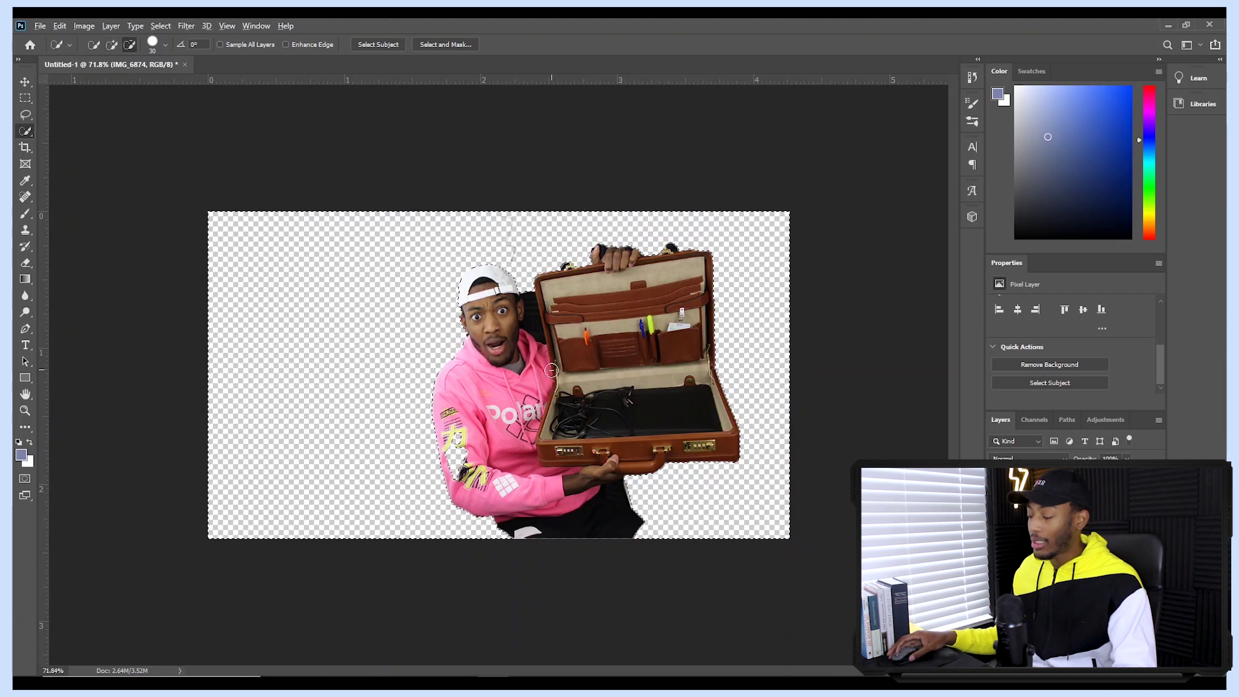
Clear the selection and erase the leftover dark chair between the man's head and the briefcase with a small eraser
{"action": "scroll", "coordinate": [552, 369], "scroll_direction": "up", "scroll_amount": 5}
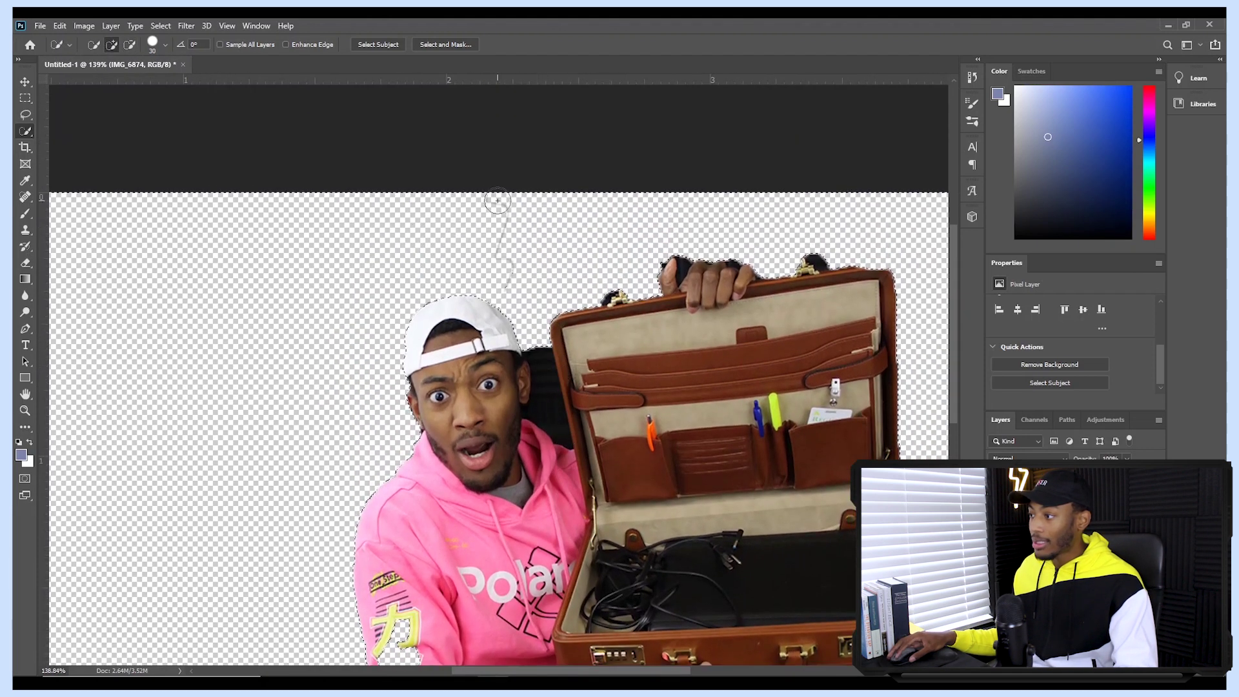
{"action": "left_click", "coordinate": [25, 262]}
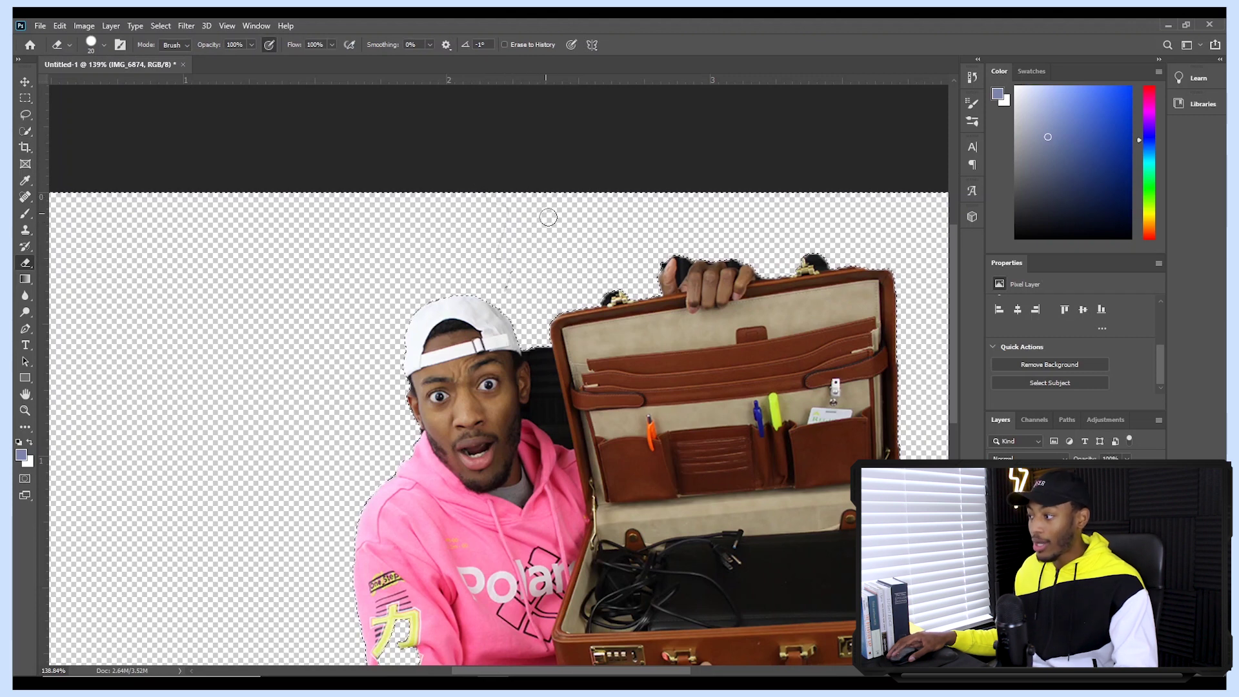
{"action": "left_click", "coordinate": [25, 129]}
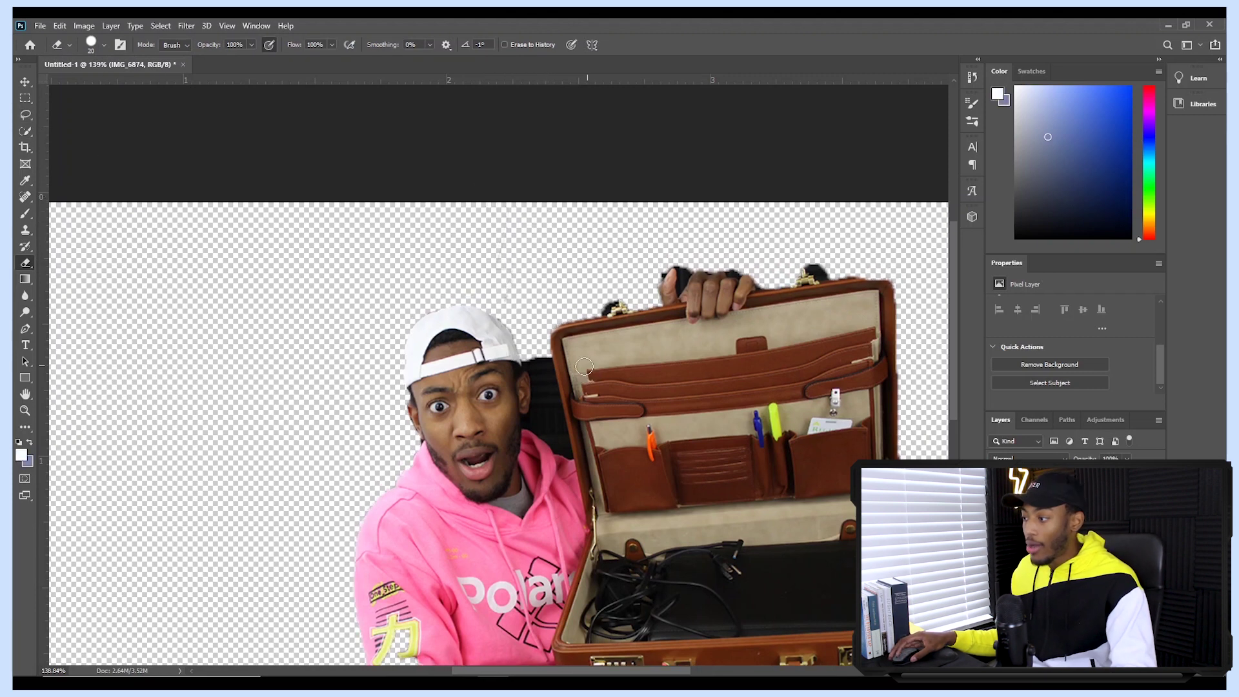
{"action": "scroll", "coordinate": [584, 367], "scroll_direction": "up", "scroll_amount": 3}
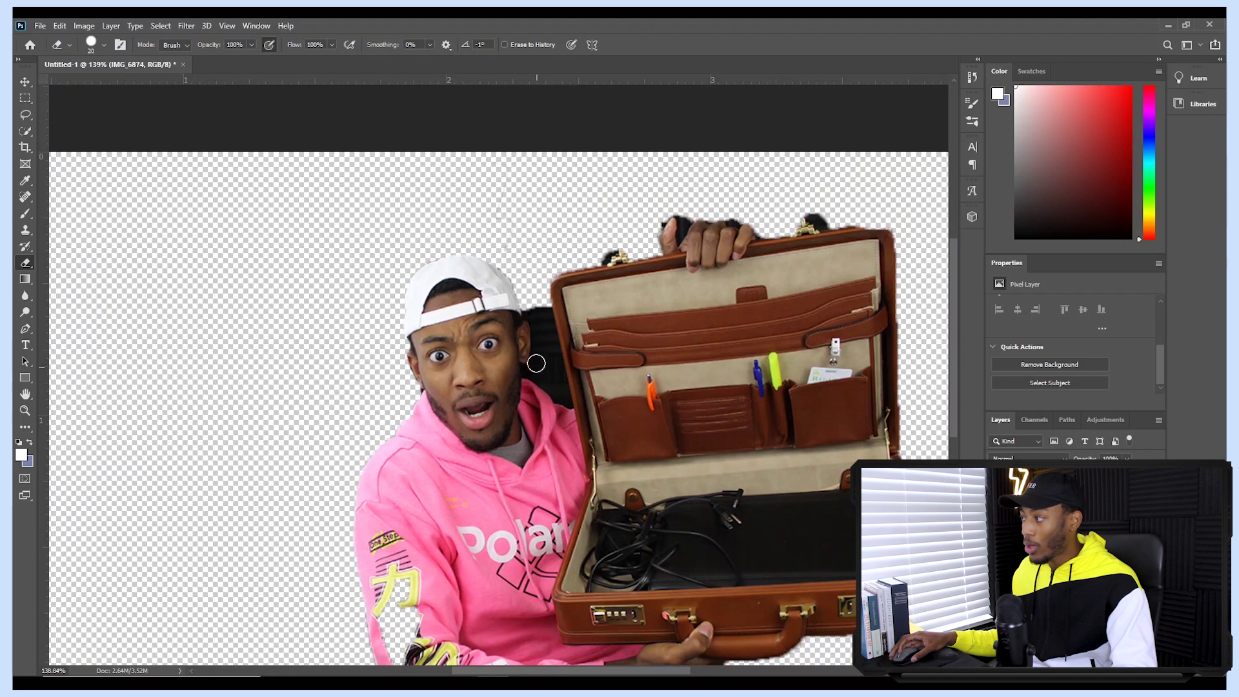
{"action": "scroll", "coordinate": [531, 355], "scroll_direction": "up", "scroll_amount": 2}
{"action": "scroll", "coordinate": [532, 354], "scroll_direction": "up", "scroll_amount": 4}
{"action": "mouse_move", "coordinate": [553, 243]}
{"action": "left_mouse_down"}
{"action": "mouse_move", "coordinate": [602, 407]}
{"action": "mouse_move", "coordinate": [605, 382]}
{"action": "mouse_move", "coordinate": [539, 268]}
{"action": "left_mouse_up"}
{"action": "key", "text": "bracketleft"}
{"action": "key", "text": "bracketleft"}
{"action": "key", "text": "bracketleft"}
{"action": "key", "text": "bracketleft"}
{"action": "mouse_move", "coordinate": [510, 217]}
{"action": "left_mouse_down"}
{"action": "mouse_move", "coordinate": [541, 253]}
{"action": "mouse_move", "coordinate": [540, 384]}
{"action": "mouse_move", "coordinate": [562, 457]}
{"action": "mouse_move", "coordinate": [656, 528]}
{"action": "left_mouse_up"}
{"action": "mouse_move", "coordinate": [575, 449]}
{"action": "left_mouse_down"}
{"action": "mouse_move", "coordinate": [566, 374]}
{"action": "mouse_move", "coordinate": [555, 433]}
{"action": "left_mouse_up"}
Erase the remaining dark fringe around the fingers, the latches and the briefcase edges, adjusting the eraser size as needed
{"action": "key", "text": "bracketright"}
{"action": "key", "text": "bracketright"}
{"action": "key", "text": "bracketright"}
{"action": "scroll", "coordinate": [635, 529], "scroll_direction": "down", "scroll_amount": 6}
{"action": "scroll", "coordinate": [607, 296], "scroll_direction": "up", "scroll_amount": 2}
{"action": "left_click_drag", "start_coordinate": [606, 288], "coordinate": [173, 326]}
{"action": "scroll", "coordinate": [297, 443], "scroll_direction": "up", "scroll_amount": 6}
{"action": "left_click_drag", "start_coordinate": [272, 376], "coordinate": [311, 353]}
{"action": "key", "text": "bracketleft"}
{"action": "key", "text": "bracketleft"}
{"action": "key", "text": "bracketleft"}
{"action": "key", "text": "bracketleft"}
{"action": "mouse_move", "coordinate": [546, 210]}
{"action": "left_mouse_down"}
{"action": "mouse_move", "coordinate": [570, 203]}
{"action": "mouse_move", "coordinate": [665, 222]}
{"action": "mouse_move", "coordinate": [679, 179]}
{"action": "left_mouse_up"}
{"action": "scroll", "coordinate": [679, 179], "scroll_direction": "right", "scroll_amount": 3}
{"action": "scroll", "coordinate": [710, 187], "scroll_direction": "right", "scroll_amount": 5}
{"action": "key", "text": "]"}
{"action": "key", "text": "]"}
{"action": "key", "text": "]"}
{"action": "key", "text": "]"}
{"action": "scroll", "coordinate": [808, 203], "scroll_direction": "down", "scroll_amount": 6}
{"action": "scroll", "coordinate": [597, 619], "scroll_direction": "up", "scroll_amount": 6}
{"action": "left_click_drag", "start_coordinate": [592, 398], "coordinate": [606, 439]}
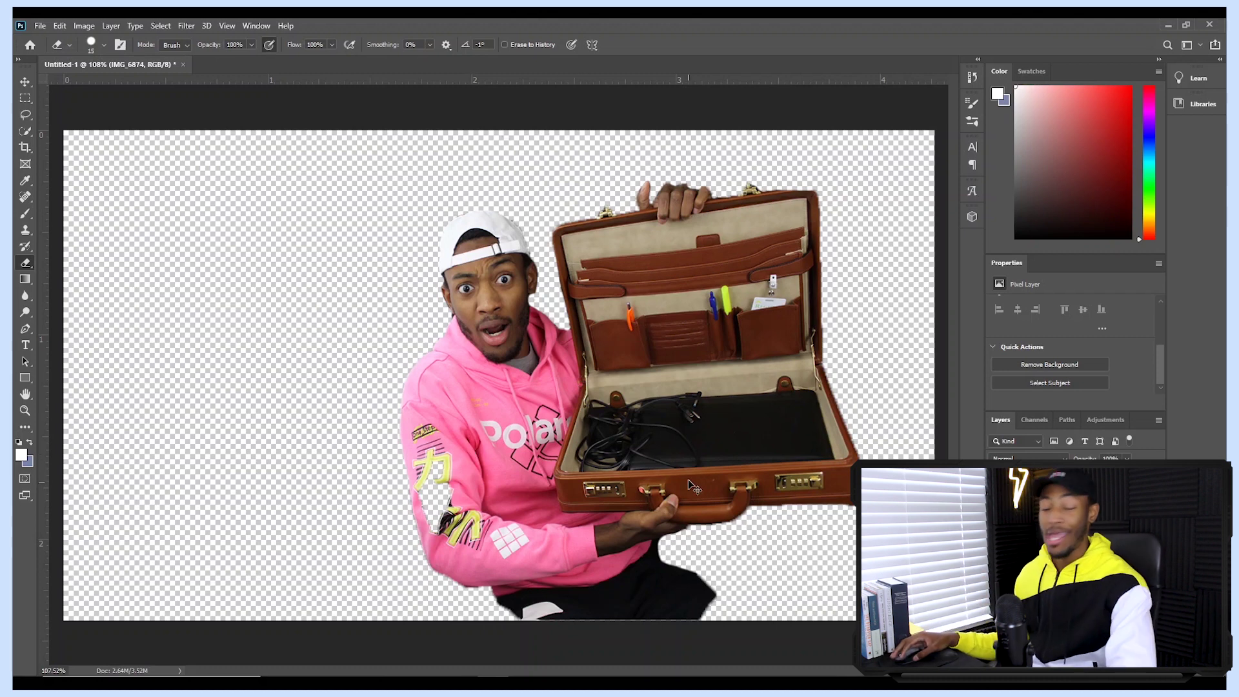
Enlarge the cutout of the man with the briefcase and shift it toward the right edge of the canvas
{"action": "key", "text": "ctrl+t"}
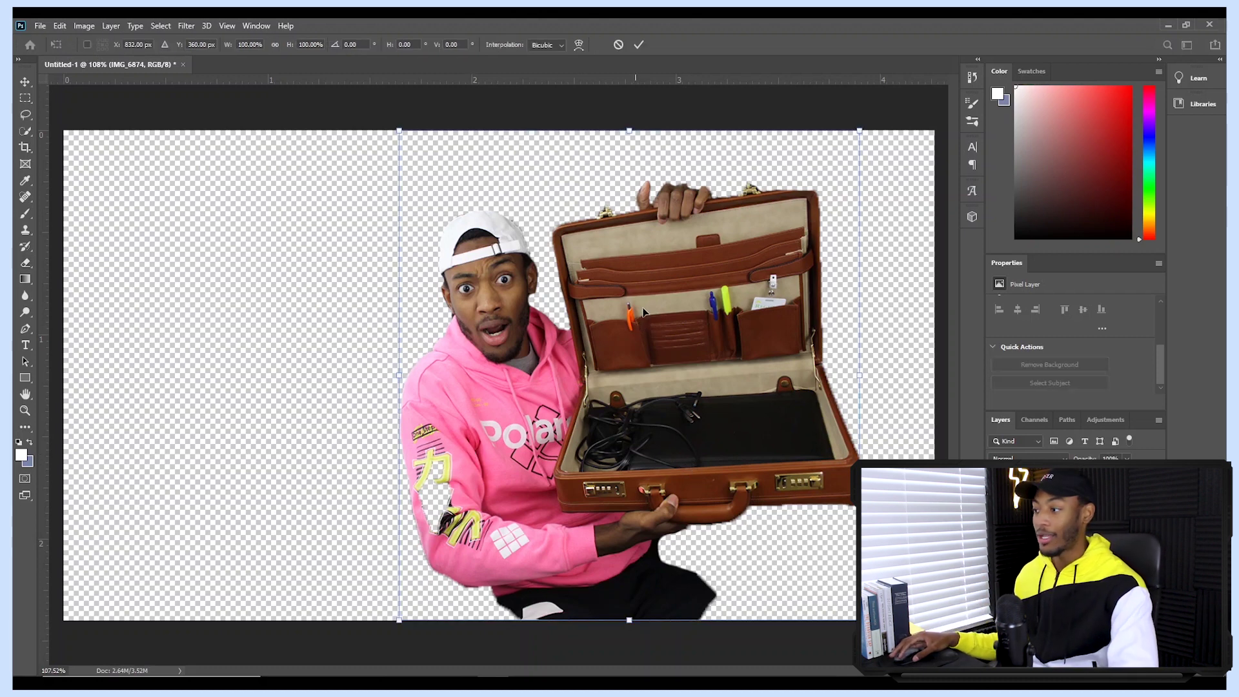
{"action": "left_click_drag", "start_coordinate": [879, 121], "coordinate": [970, 115]}
{"action": "left_click_drag", "start_coordinate": [678, 301], "coordinate": [715, 314]}
{"action": "key", "text": "Return"}
{"action": "key", "text": "e"}
Add a Brightness/Contrast adjustment with brightness 30 and clip it to the cutout layer
{"action": "left_click", "coordinate": [1104, 420]}
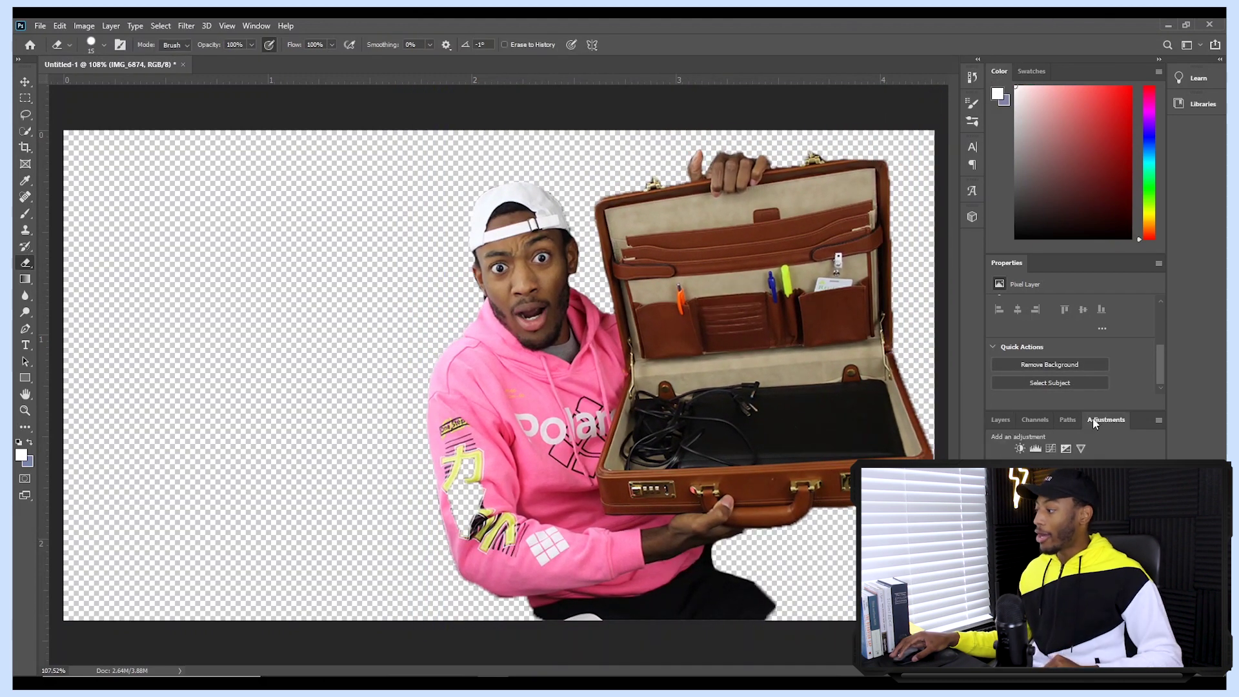
{"action": "left_click", "coordinate": [1020, 448]}
{"action": "left_click_drag", "start_coordinate": [1071, 341], "coordinate": [1086, 351]}
{"action": "left_click", "coordinate": [1001, 420]}
{"action": "right_click", "coordinate": [1083, 499]}
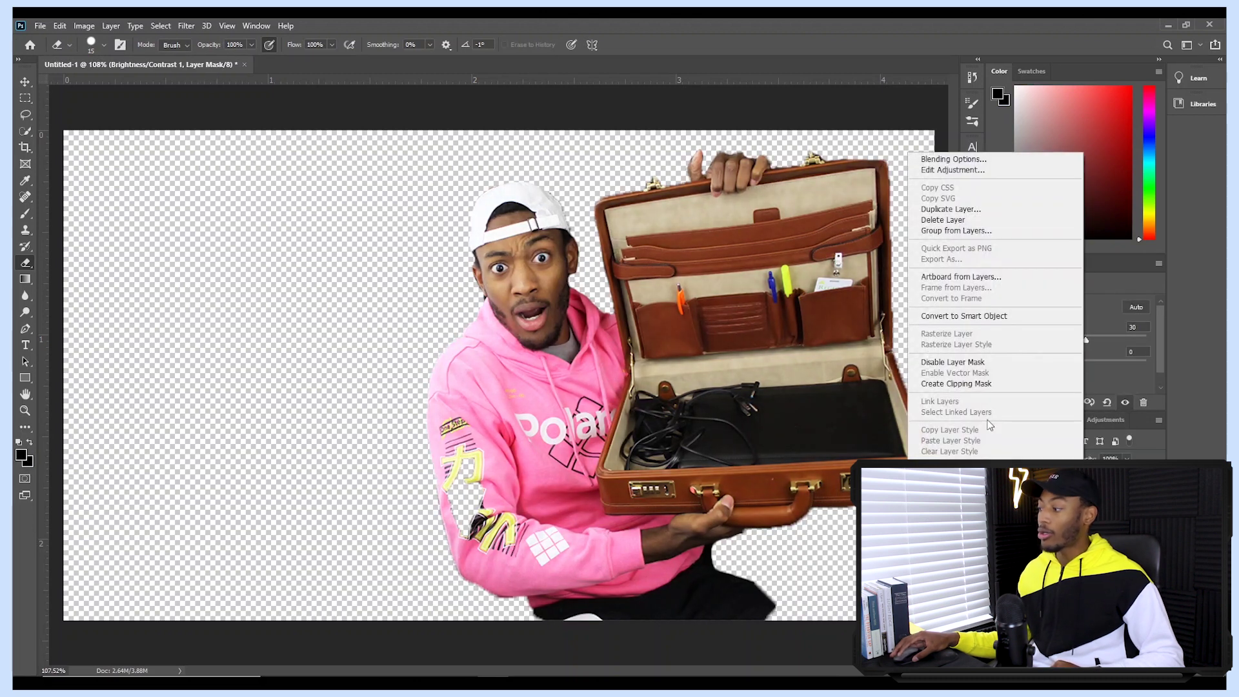
{"action": "left_click", "coordinate": [968, 384]}
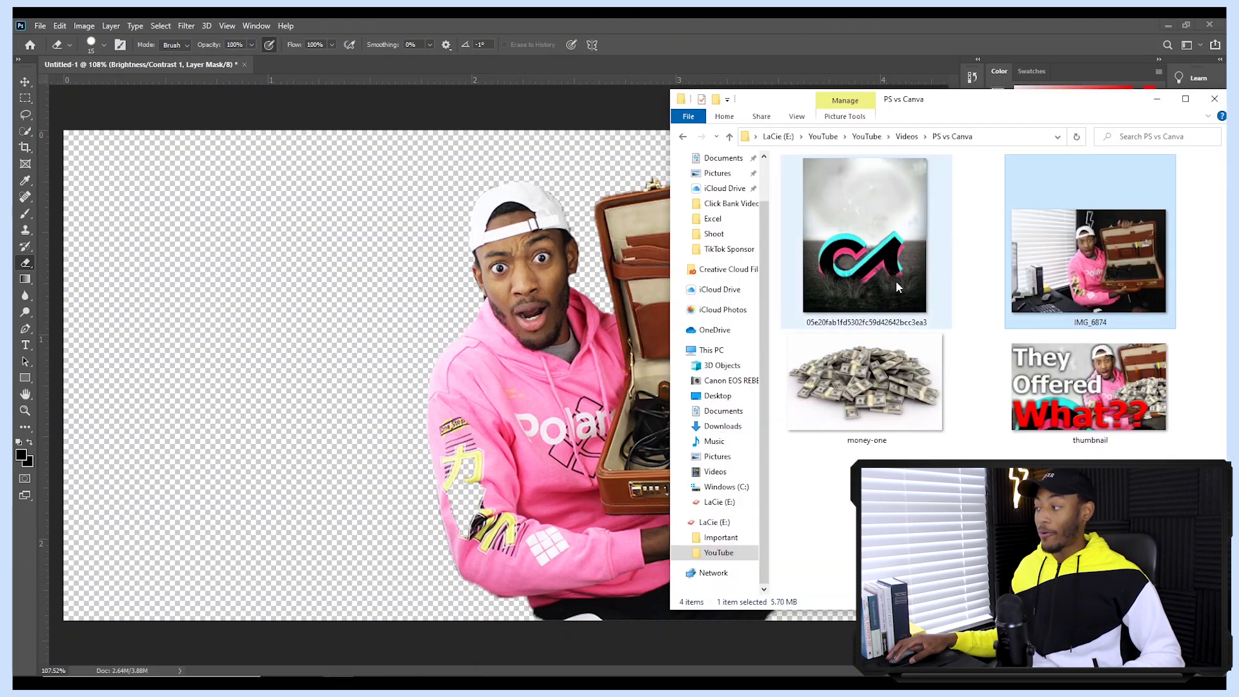
Place the TikTok logo image from the PS vs Canva folder and scale it to 26.38% so it fills the canvas
{"action": "left_click", "coordinate": [891, 271]}
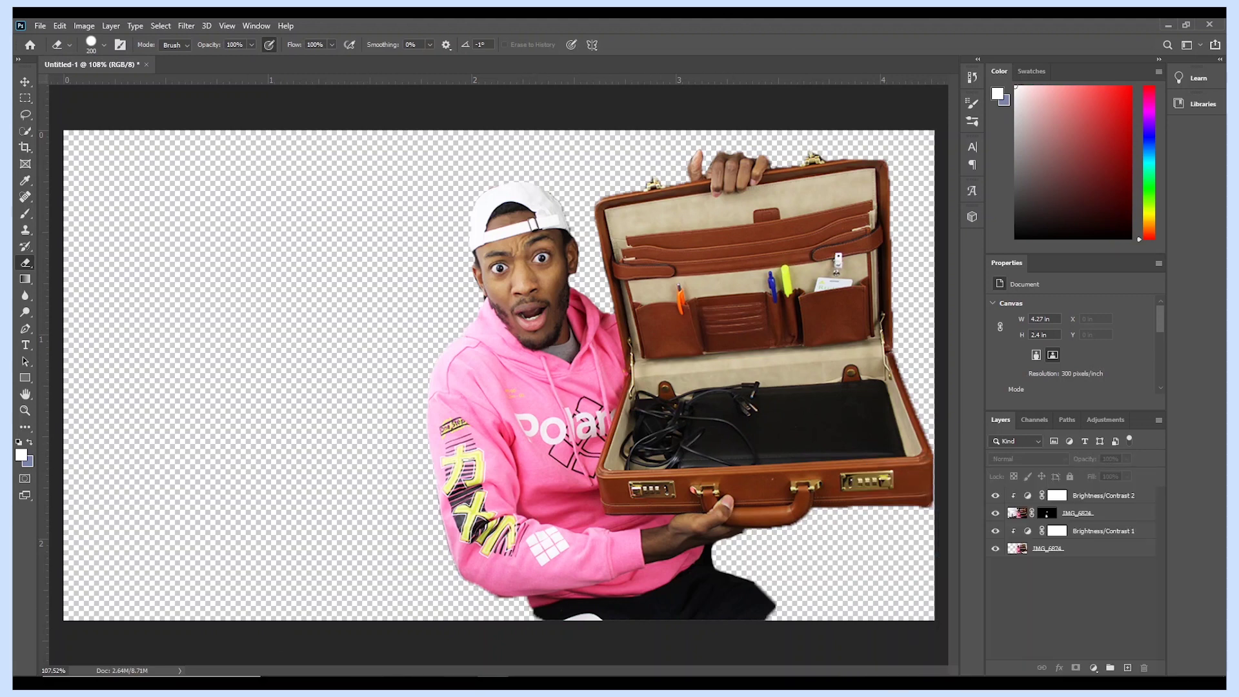
{"action": "mouse_move", "coordinate": [494, 683]}
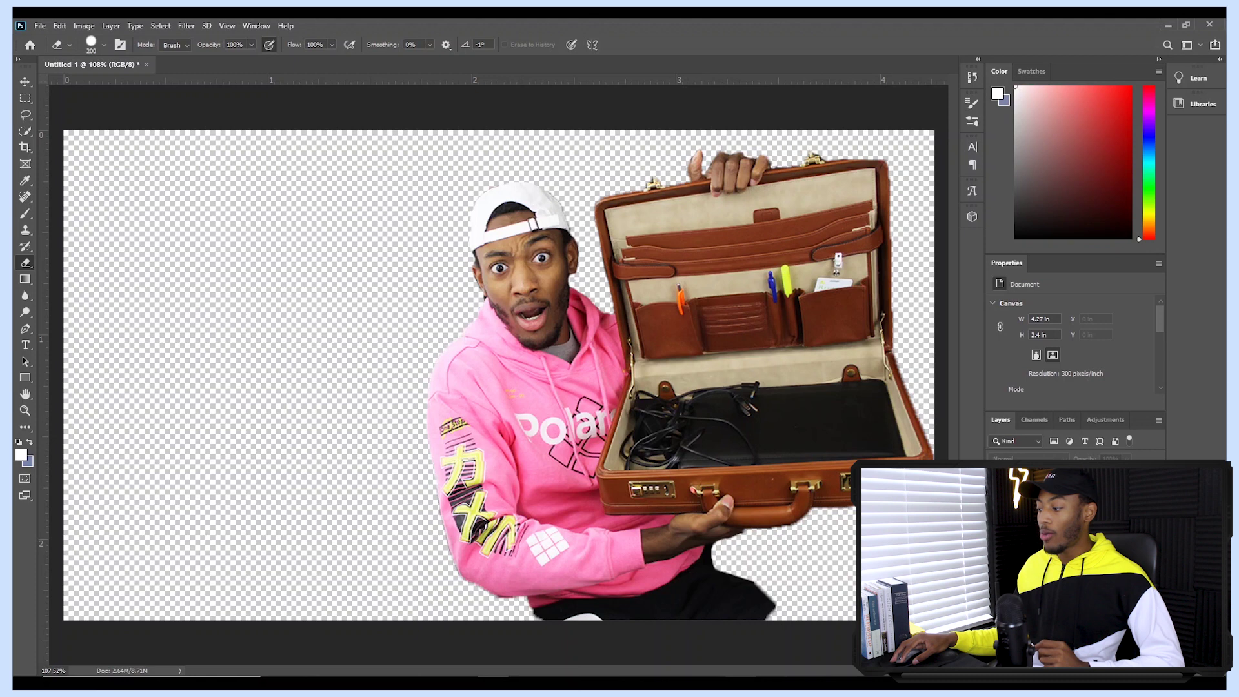
{"action": "left_click", "coordinate": [530, 683]}
{"action": "left_click_drag", "start_coordinate": [843, 283], "coordinate": [287, 253]}
{"action": "left_click_drag", "start_coordinate": [595, 387], "coordinate": [290, 531]}
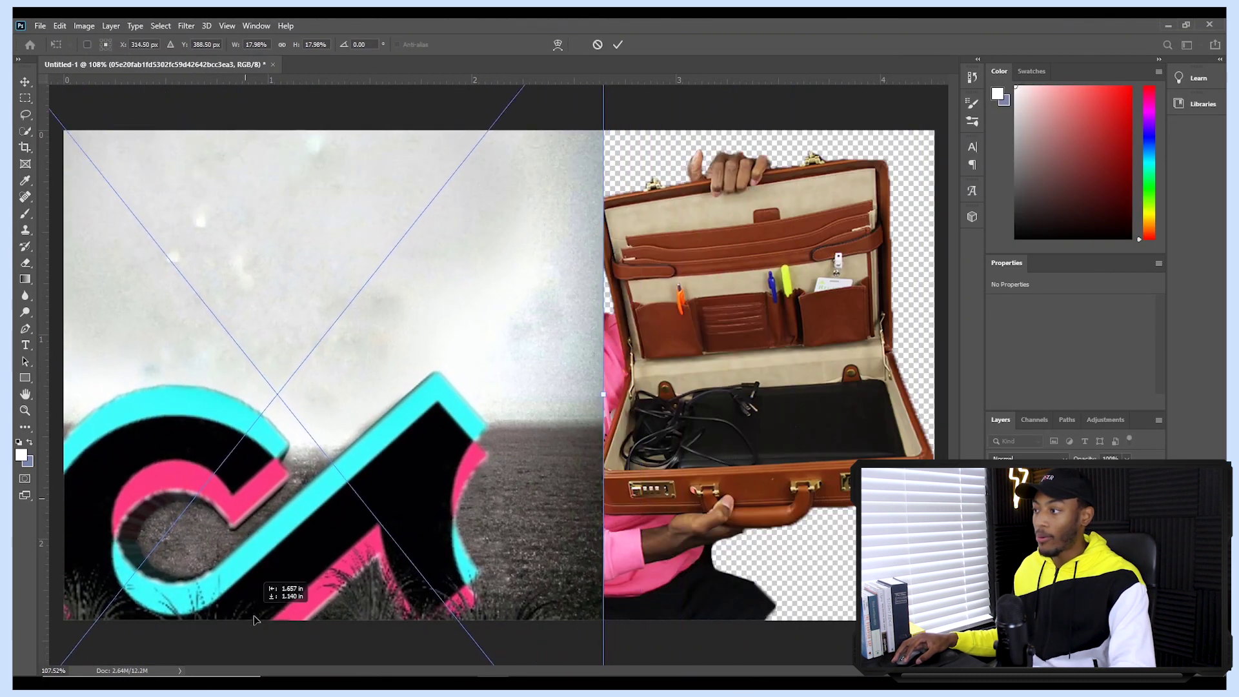
{"action": "left_click_drag", "start_coordinate": [406, 338], "coordinate": [401, 502]}
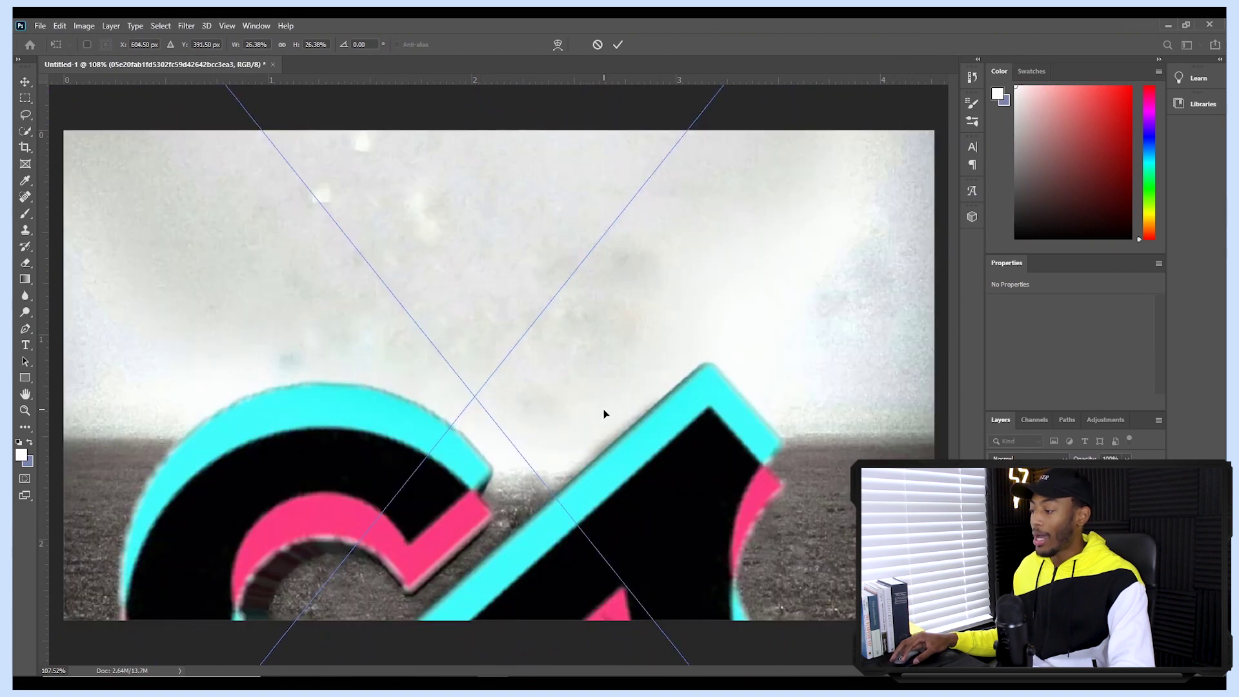
{"action": "left_click_drag", "start_coordinate": [606, 412], "coordinate": [658, 351]}
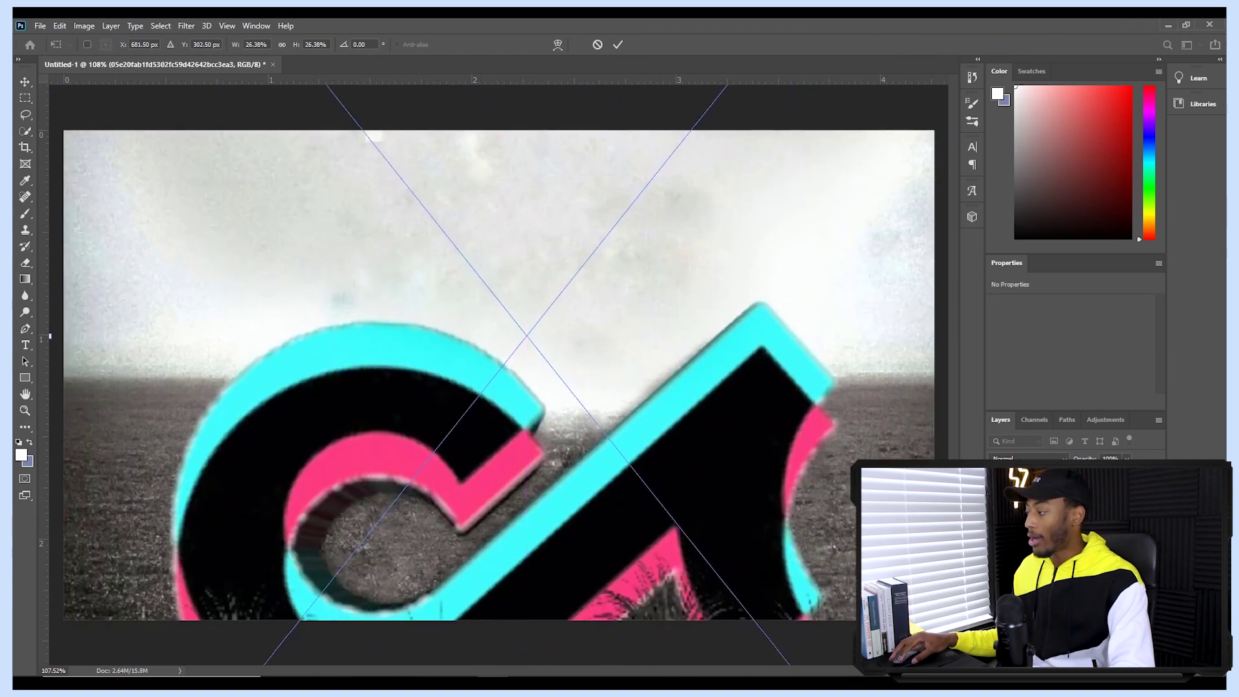
{"action": "key", "text": "Return"}
Send the TikTok image behind the cutout and move it down slightly
{"action": "key", "text": "ctrl+["}
{"action": "key", "text": "v"}
{"action": "left_click_drag", "start_coordinate": [187, 277], "coordinate": [158, 348]}
{"action": "left_click_drag", "start_coordinate": [530, 387], "coordinate": [558, 387]}
{"action": "key", "text": "e"}
{"action": "key", "text": "ctrl+z"}
{"action": "key", "text": "ctrl+z"}
{"action": "key", "text": "ctrl+z"}
{"action": "key", "text": "ctrl+z"}
{"action": "key", "text": "ctrl+z"}
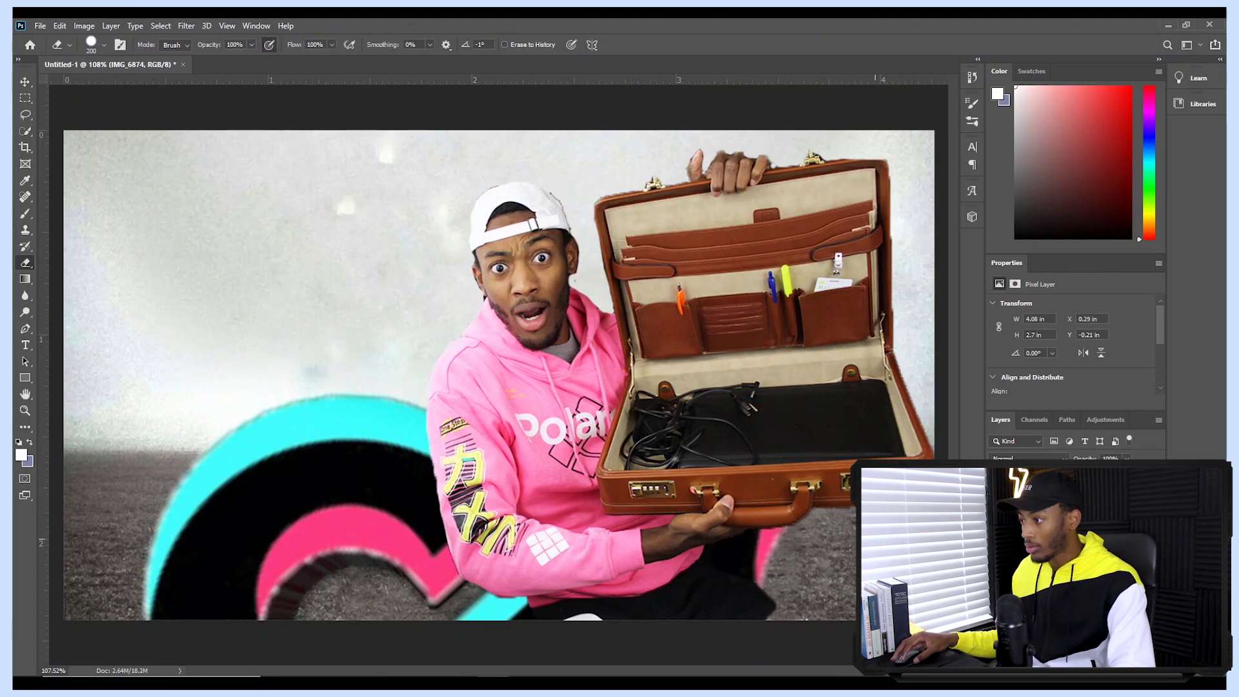
Merge the cutout's layers into one and try moving the merged cutout on the canvas
{"action": "right_click", "coordinate": [1093, 548]}
{"action": "left_click", "coordinate": [1007, 510]}
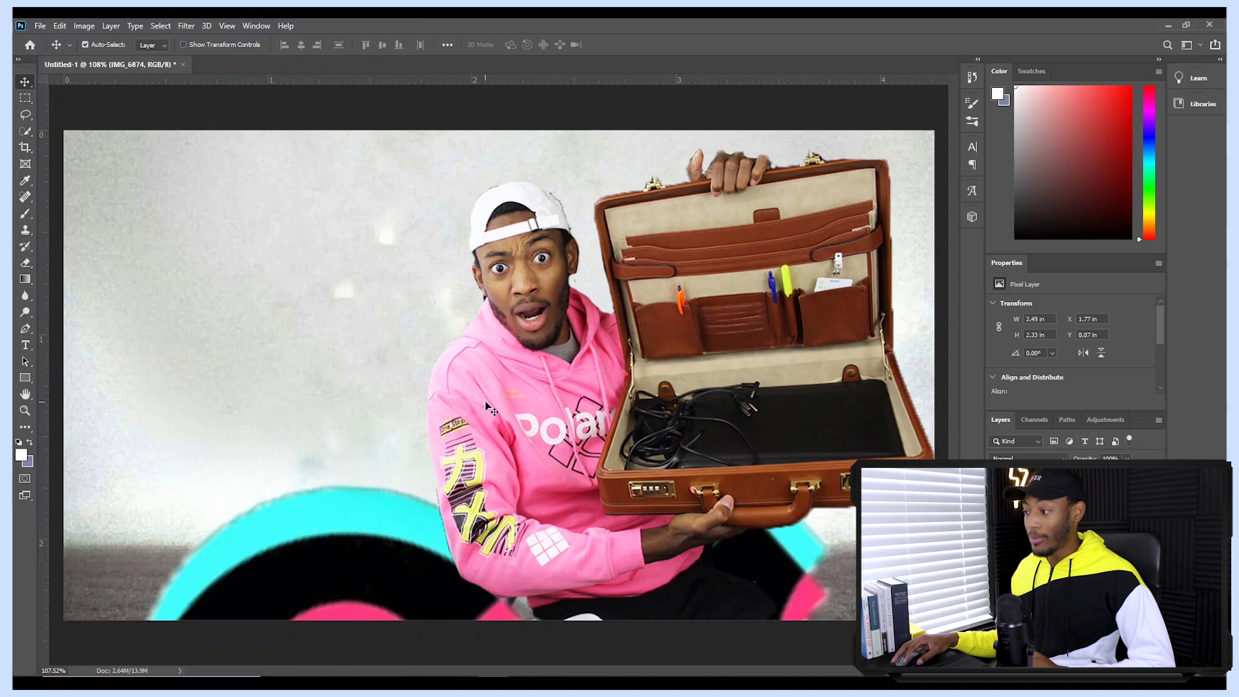
{"action": "mouse_move", "coordinate": [491, 407]}
{"action": "left_mouse_down"}
{"action": "mouse_move", "coordinate": [528, 404]}
{"action": "mouse_move", "coordinate": [505, 402]}
{"action": "left_mouse_up"}
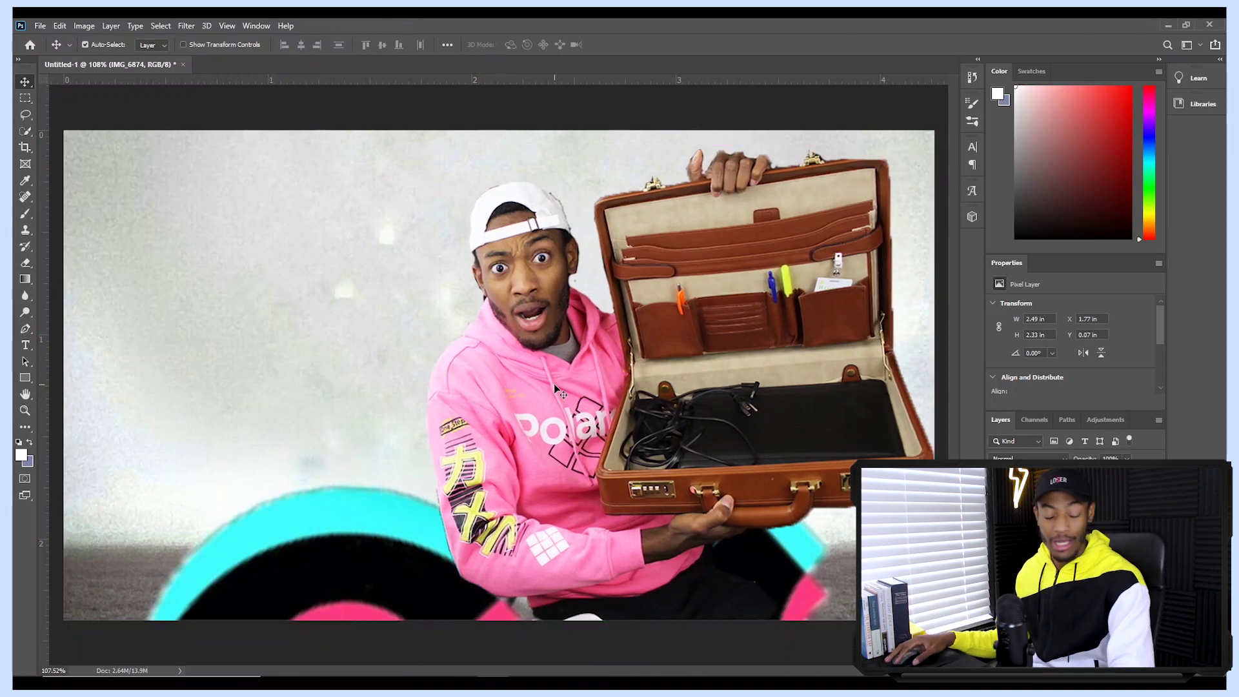
Place the money-one image from File Explorer, scale it down to about 2.5 x 1.6 in and position it mid-canvas
{"action": "left_click", "coordinate": [340, 682]}
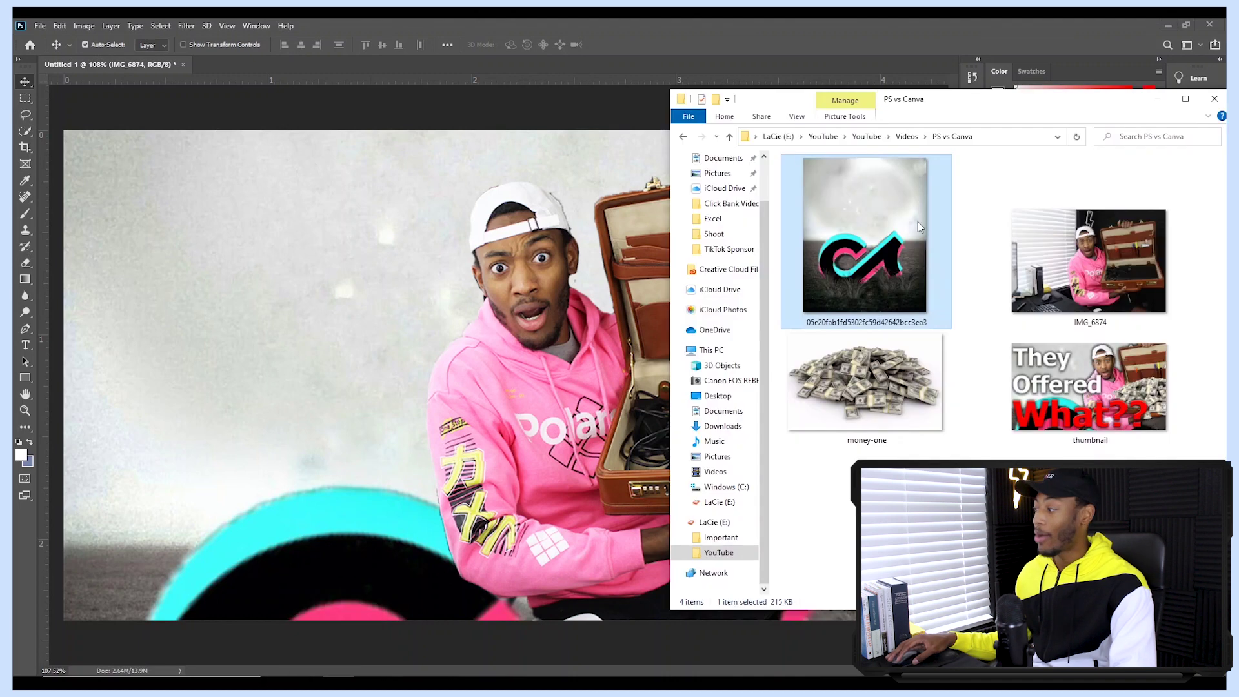
{"action": "left_click_drag", "start_coordinate": [870, 382], "coordinate": [419, 319]}
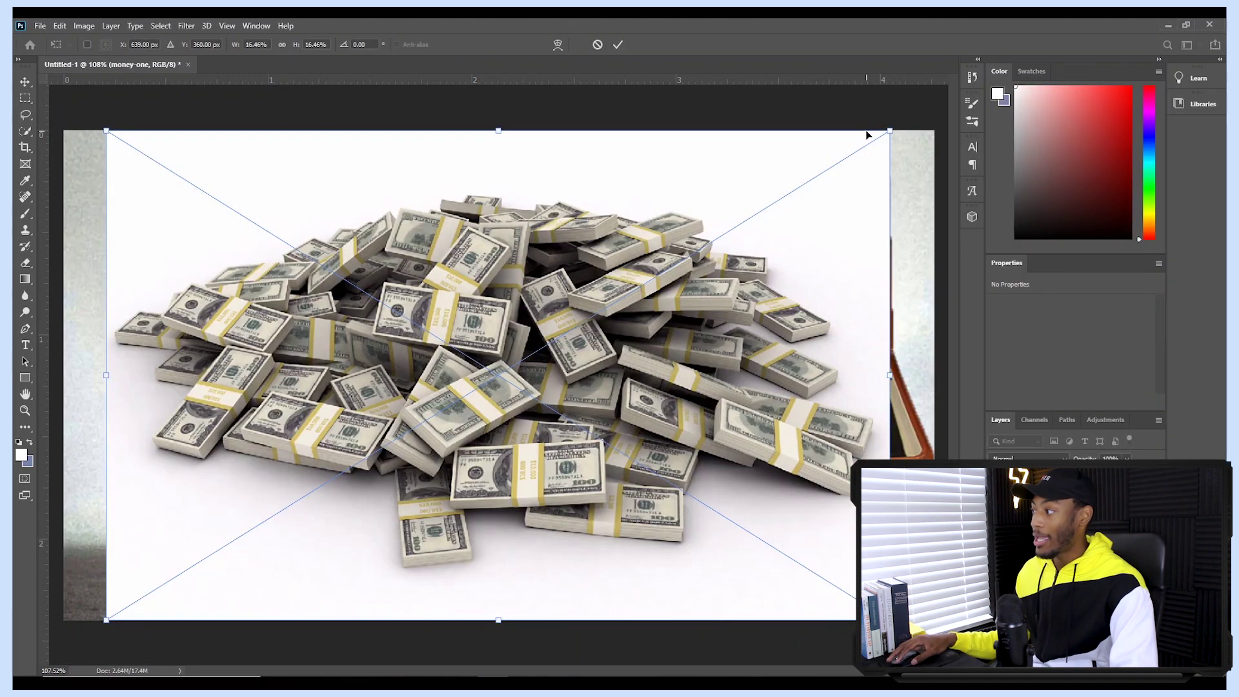
{"action": "left_click_drag", "start_coordinate": [889, 133], "coordinate": [622, 296]}
{"action": "left_click_drag", "start_coordinate": [475, 427], "coordinate": [616, 339]}
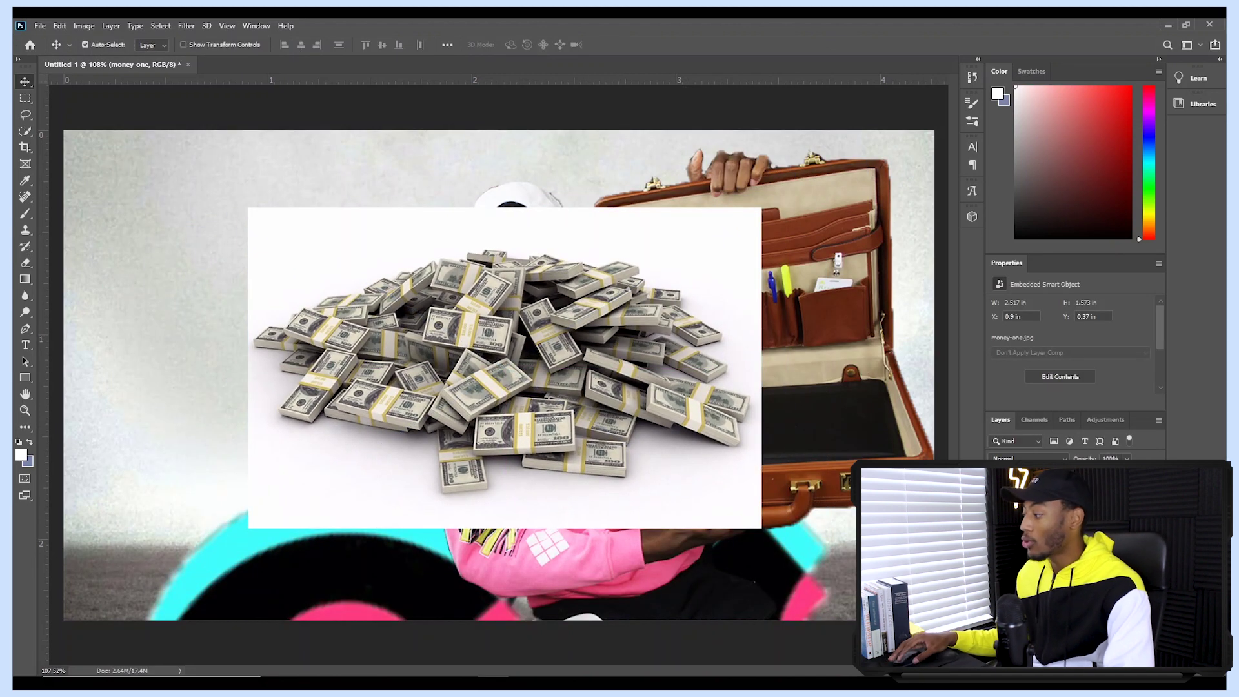
Rasterize the money-one layer and select the money pile with the Quick Selection tool, trimming the white area above it
{"action": "right_click", "coordinate": [1064, 503]}
{"action": "left_click", "coordinate": [917, 363]}
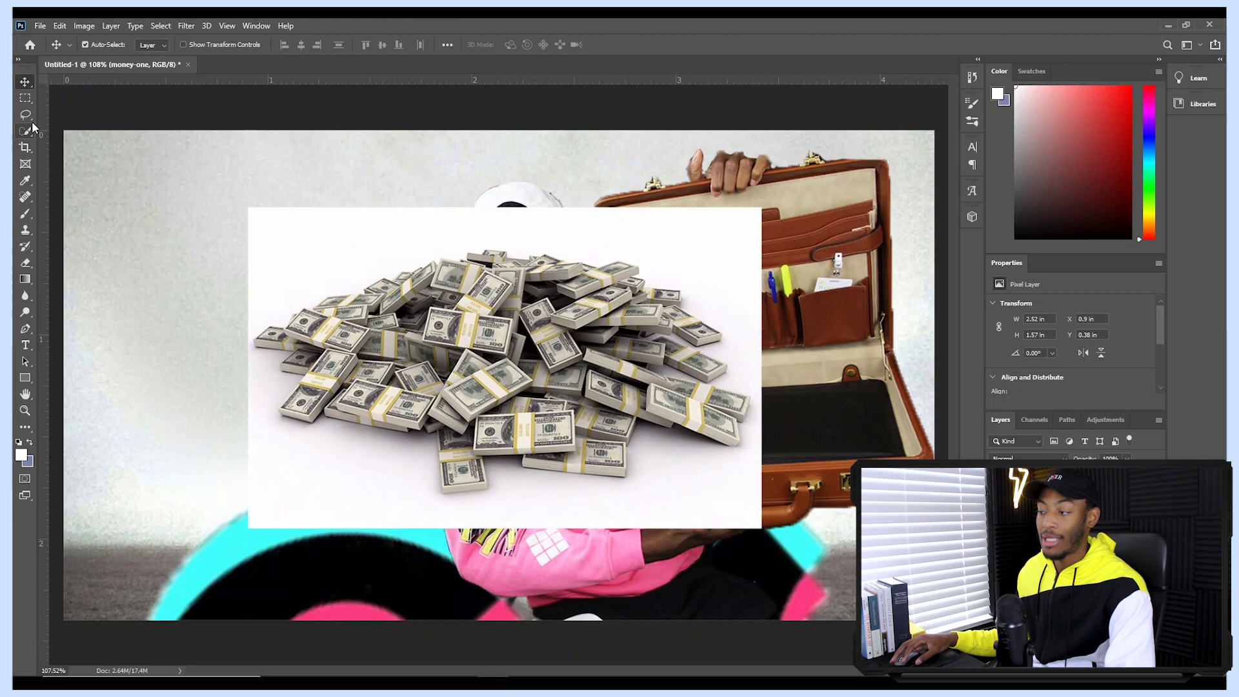
{"action": "left_click", "coordinate": [24, 131]}
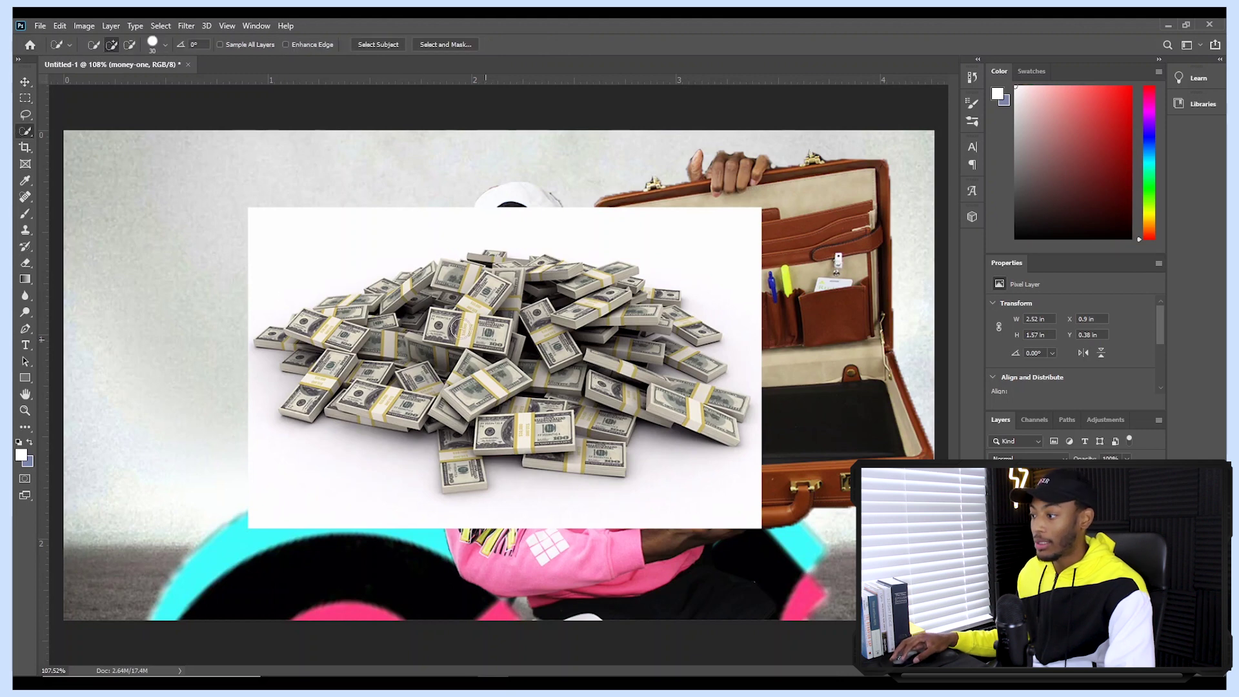
{"action": "left_click_drag", "start_coordinate": [394, 394], "coordinate": [651, 420]}
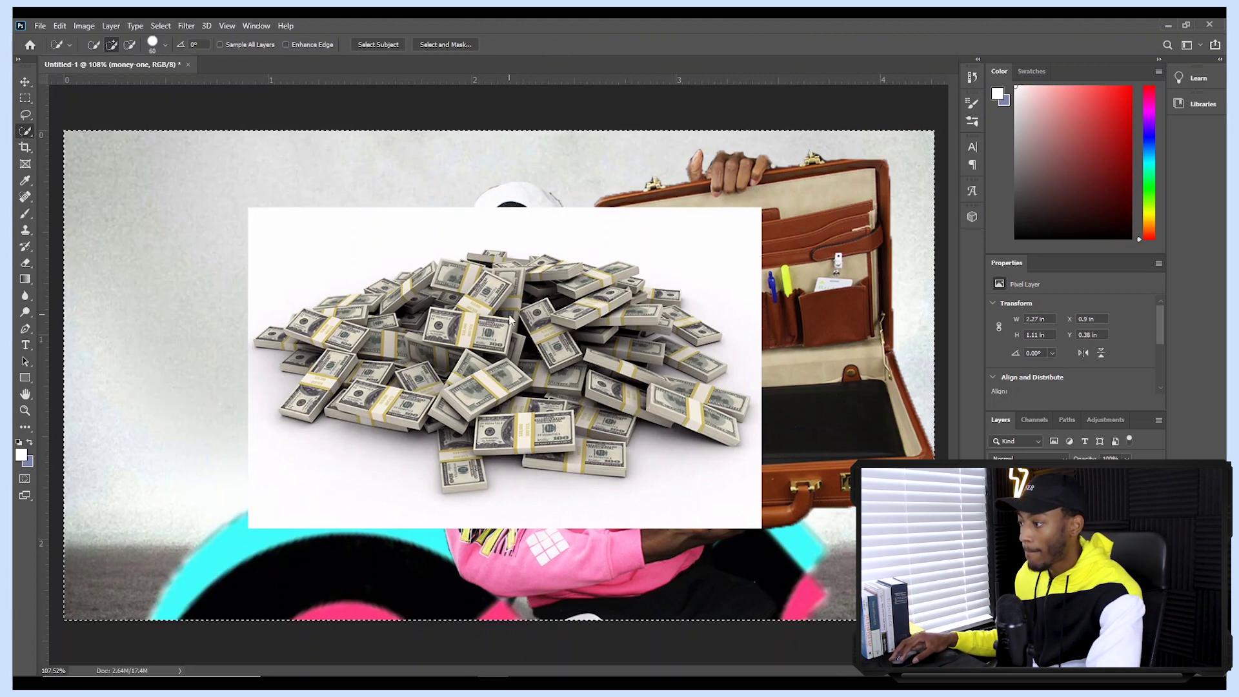
{"action": "left_click_drag", "start_coordinate": [606, 217], "coordinate": [773, 241]}
{"action": "left_click_drag", "start_coordinate": [478, 218], "coordinate": [392, 252]}
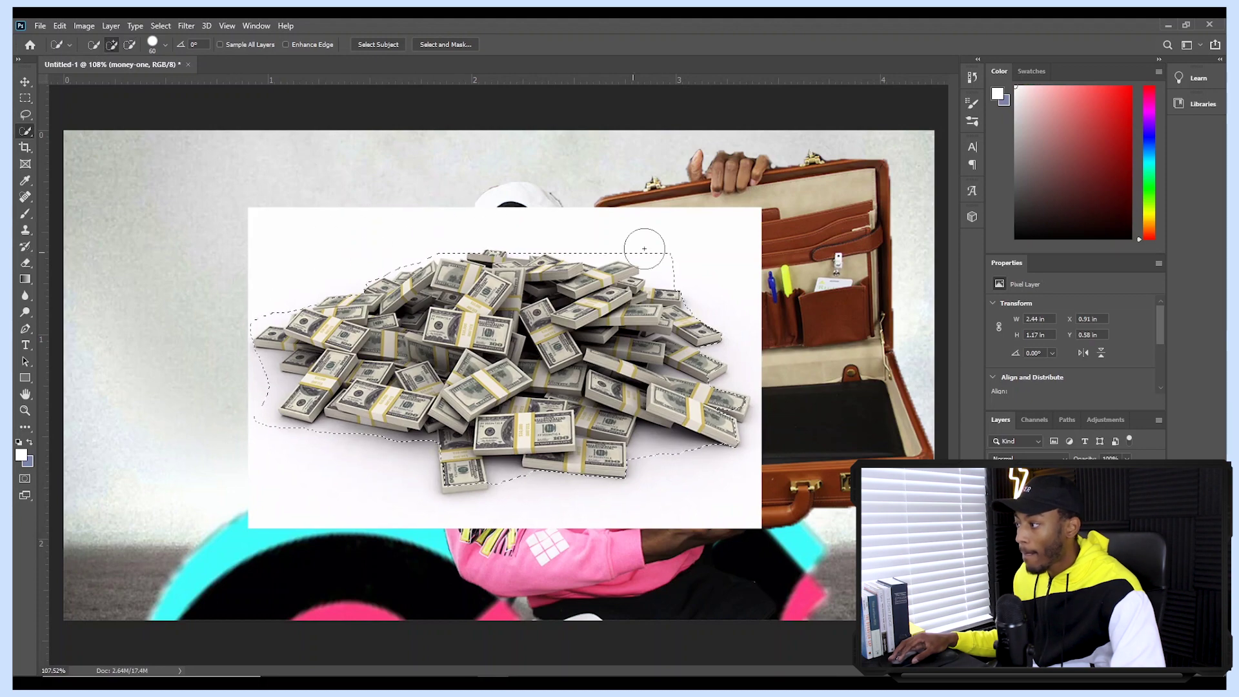
{"action": "mouse_move", "coordinate": [593, 244]}
{"action": "left_mouse_down"}
{"action": "mouse_move", "coordinate": [662, 452]}
{"action": "mouse_move", "coordinate": [676, 454]}
{"action": "mouse_move", "coordinate": [388, 484]}
{"action": "mouse_move", "coordinate": [266, 376]}
{"action": "left_mouse_up"}
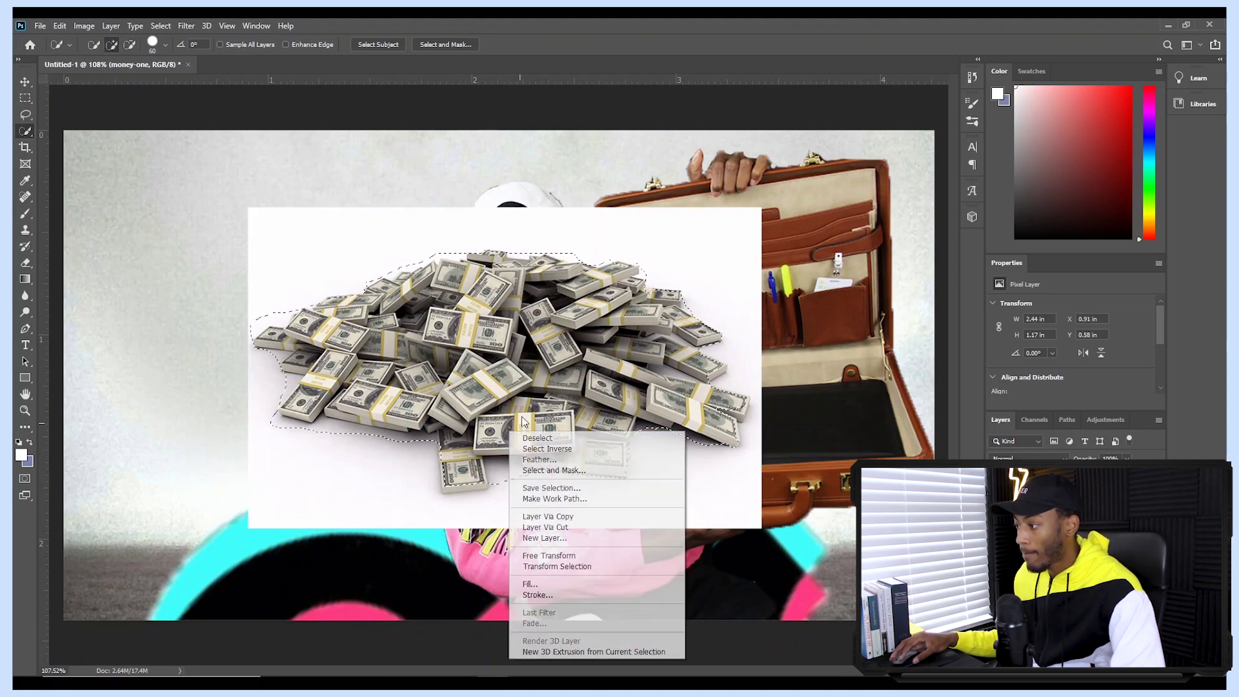
Invert the selection, delete the white background around the money pile and deselect
{"action": "key", "text": "ctrl+shift+i"}
{"action": "key", "text": "Delete"}
{"action": "key", "text": "ctrl+d"}
Erase the leftover white fringe along the money pile's left edge with a 35 px eraser
{"action": "scroll", "coordinate": [331, 371], "scroll_direction": "up", "scroll_amount": 8}
{"action": "key", "text": "e"}
{"action": "scroll", "coordinate": [432, 435], "scroll_direction": "down", "scroll_amount": 8}
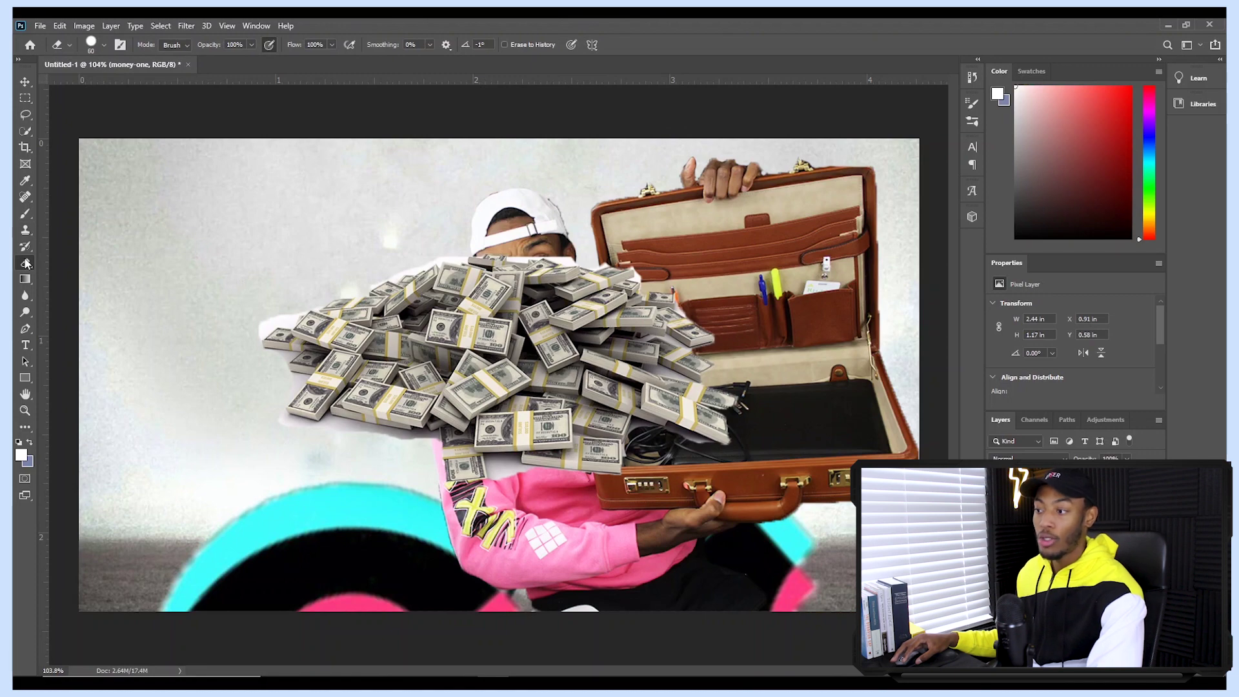
{"action": "scroll", "coordinate": [310, 333], "scroll_direction": "up", "scroll_amount": 5}
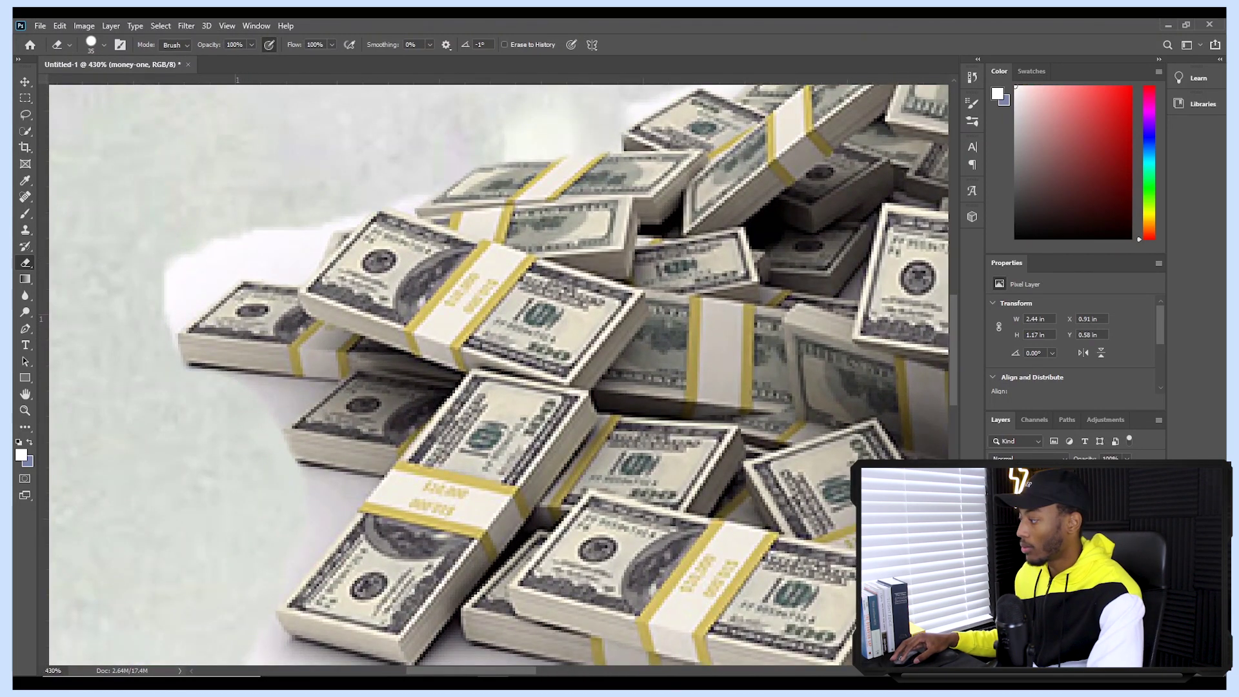
{"action": "scroll", "coordinate": [903, 410], "scroll_direction": "down", "scroll_amount": 7}
{"action": "key", "text": "w"}
{"action": "mouse_move", "coordinate": [904, 411]}
{"action": "left_mouse_down"}
{"action": "mouse_move", "coordinate": [492, 373]}
{"action": "mouse_move", "coordinate": [779, 446]}
{"action": "mouse_move", "coordinate": [823, 321]}
{"action": "left_mouse_up"}
{"action": "scroll", "coordinate": [452, 374], "scroll_direction": "up", "scroll_amount": 1}
{"action": "key", "text": "ctrl+d"}
{"action": "scroll", "coordinate": [256, 341], "scroll_direction": "up", "scroll_amount": 4}
{"action": "left_click", "coordinate": [25, 263]}
{"action": "left_click_drag", "start_coordinate": [302, 263], "coordinate": [360, 256]}
{"action": "left_click", "coordinate": [25, 98]}
{"action": "left_click", "coordinate": [25, 263]}
{"action": "left_click_drag", "start_coordinate": [235, 306], "coordinate": [291, 277]}
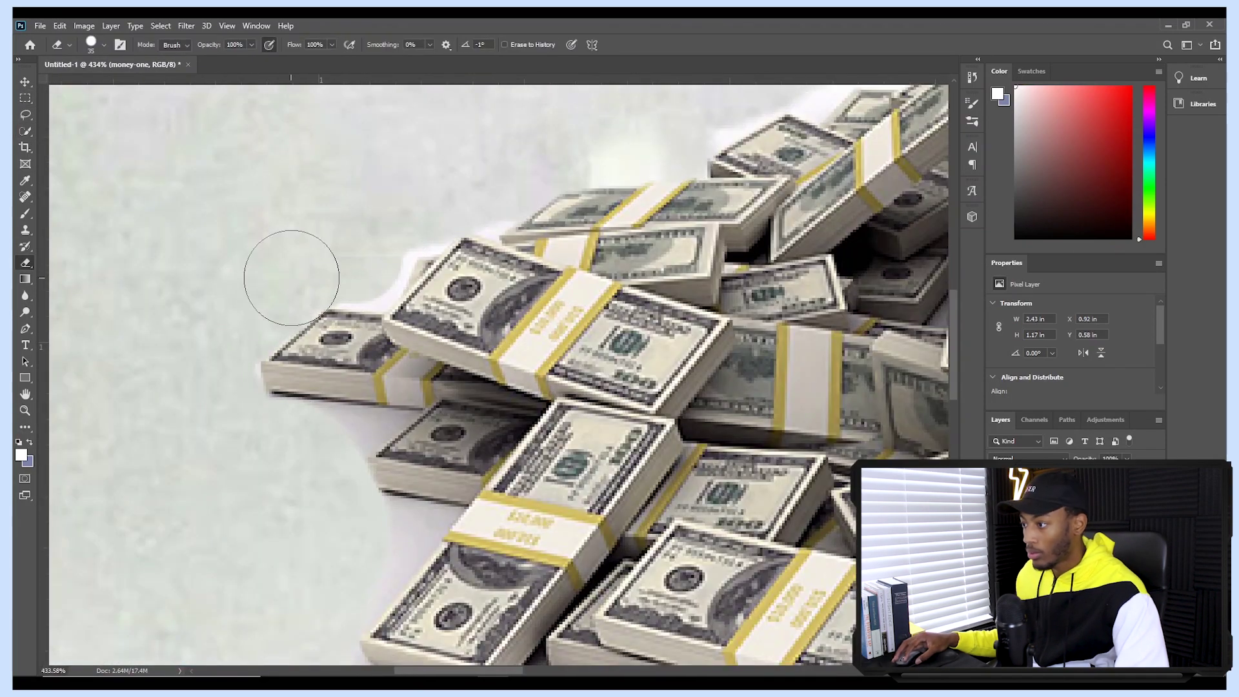
{"action": "mouse_move", "coordinate": [302, 402]}
{"action": "left_mouse_down"}
{"action": "mouse_move", "coordinate": [374, 505]}
{"action": "mouse_move", "coordinate": [372, 584]}
{"action": "left_mouse_up"}
Erase the remaining background along the lower edge of the money pile
{"action": "scroll", "coordinate": [373, 585], "scroll_direction": "down", "scroll_amount": 3}
{"action": "key", "text": "bracketright"}
{"action": "key", "text": "bracketright"}
{"action": "key", "text": "bracketright"}
{"action": "mouse_move", "coordinate": [361, 474]}
{"action": "left_mouse_down"}
{"action": "mouse_move", "coordinate": [855, 560]}
{"action": "mouse_move", "coordinate": [516, 471]}
{"action": "left_mouse_up"}
{"action": "scroll", "coordinate": [513, 615], "scroll_direction": "right", "scroll_amount": 6}
{"action": "scroll", "coordinate": [513, 615], "scroll_direction": "down", "scroll_amount": 6}
{"action": "left_click_drag", "start_coordinate": [454, 314], "coordinate": [356, 327]}
{"action": "left_click_drag", "start_coordinate": [722, 511], "coordinate": [755, 479]}
Erase the grey remnants between the bill stacks over the briefcase with a 25 px eraser and check the pile's upper edge
{"action": "scroll", "coordinate": [755, 479], "scroll_direction": "right", "scroll_amount": 20}
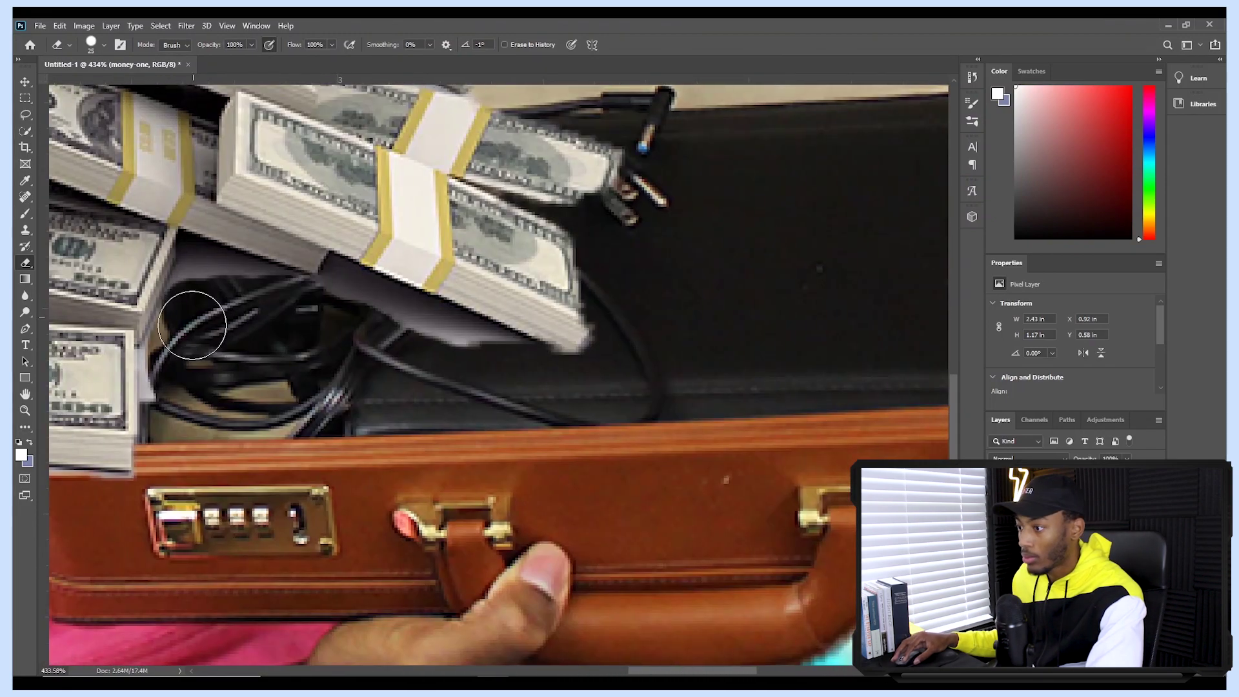
{"action": "left_click_drag", "start_coordinate": [191, 326], "coordinate": [346, 305]}
{"action": "scroll", "coordinate": [688, 466], "scroll_direction": "up", "scroll_amount": 3}
{"action": "scroll", "coordinate": [688, 467], "scroll_direction": "up", "scroll_amount": 3}
{"action": "scroll", "coordinate": [713, 400], "scroll_direction": "left", "scroll_amount": 3}
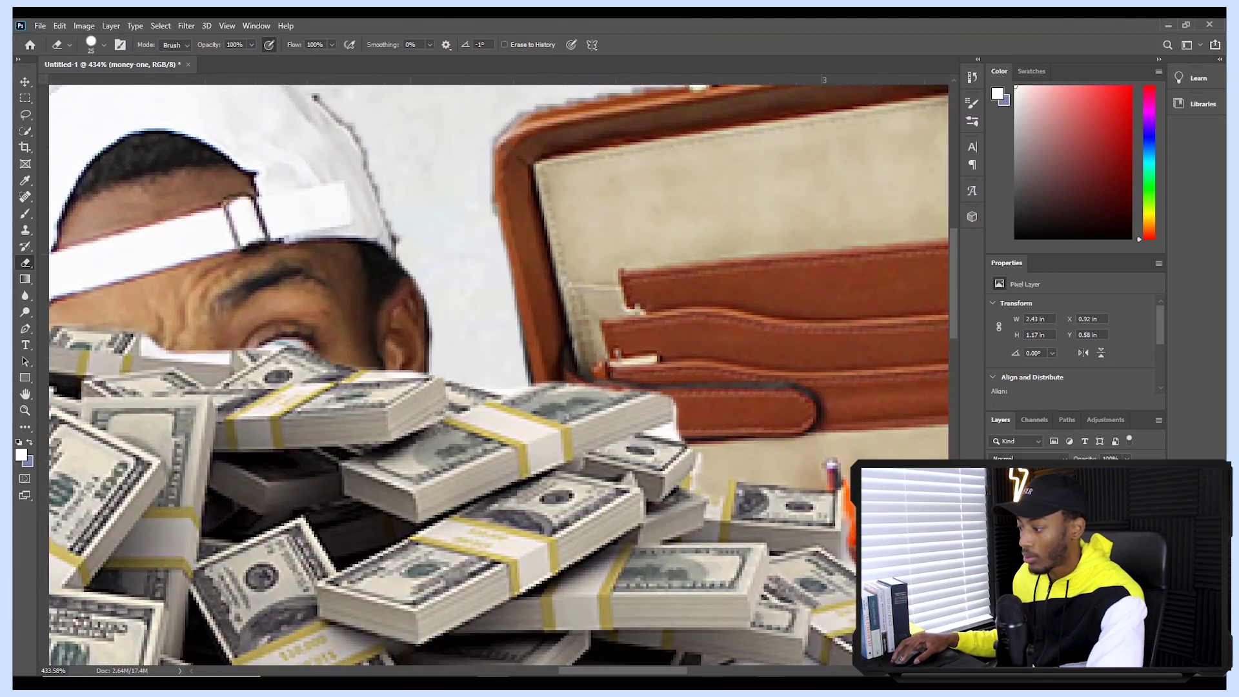
{"action": "scroll", "coordinate": [327, 346], "scroll_direction": "left", "scroll_amount": 5}
{"action": "scroll", "coordinate": [758, 284], "scroll_direction": "down", "scroll_amount": 10}
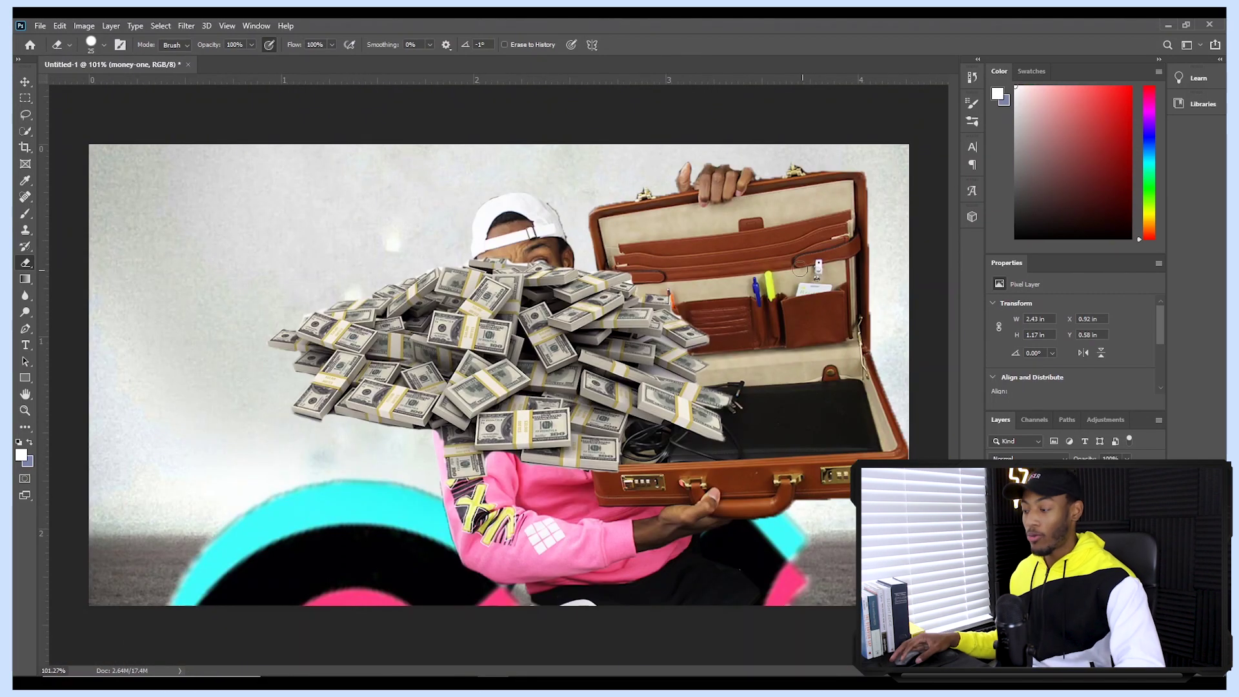
Scale the money pile to about 91% and position it so it spills out of the open briefcase
{"action": "key", "text": "ctrl+t"}
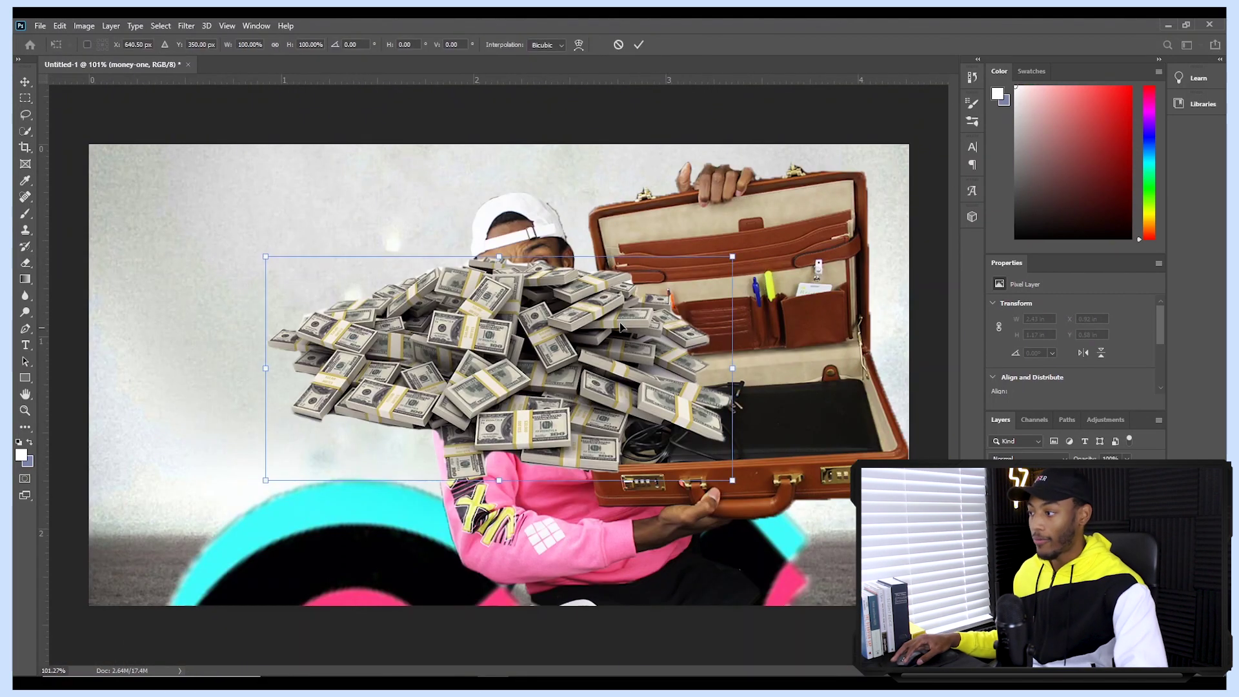
{"action": "left_click_drag", "start_coordinate": [733, 256], "coordinate": [534, 352]}
{"action": "left_click_drag", "start_coordinate": [467, 384], "coordinate": [757, 407]}
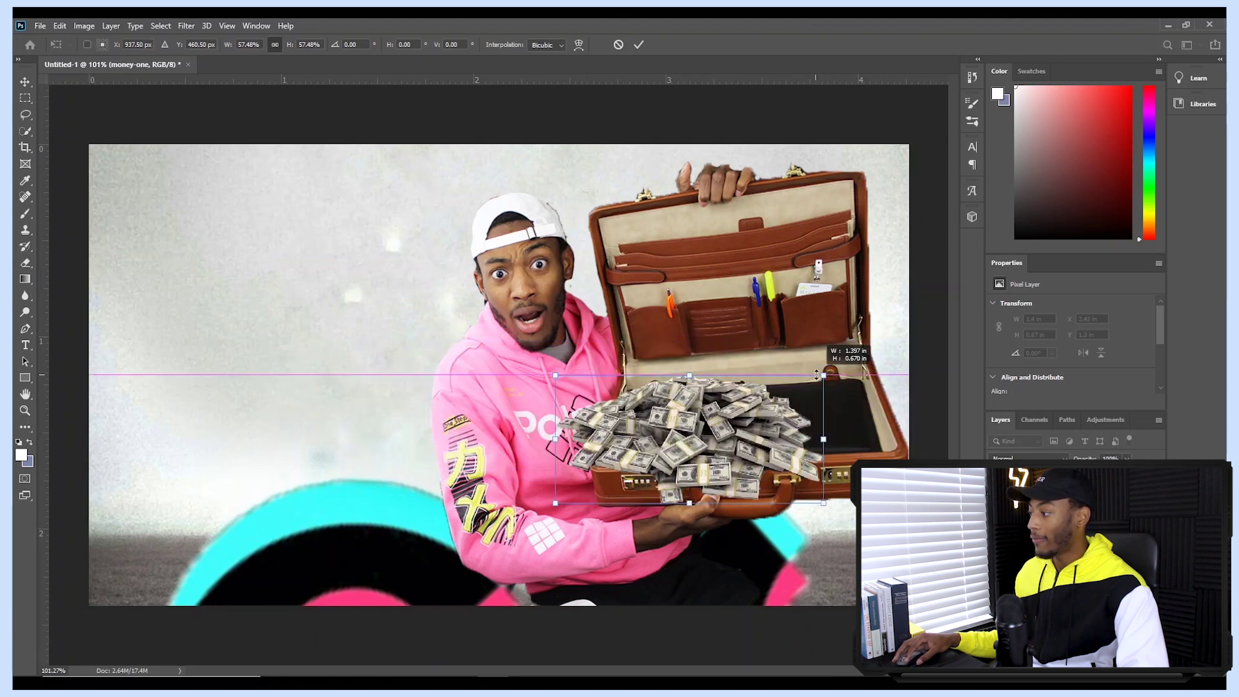
{"action": "left_click_drag", "start_coordinate": [830, 372], "coordinate": [903, 337]}
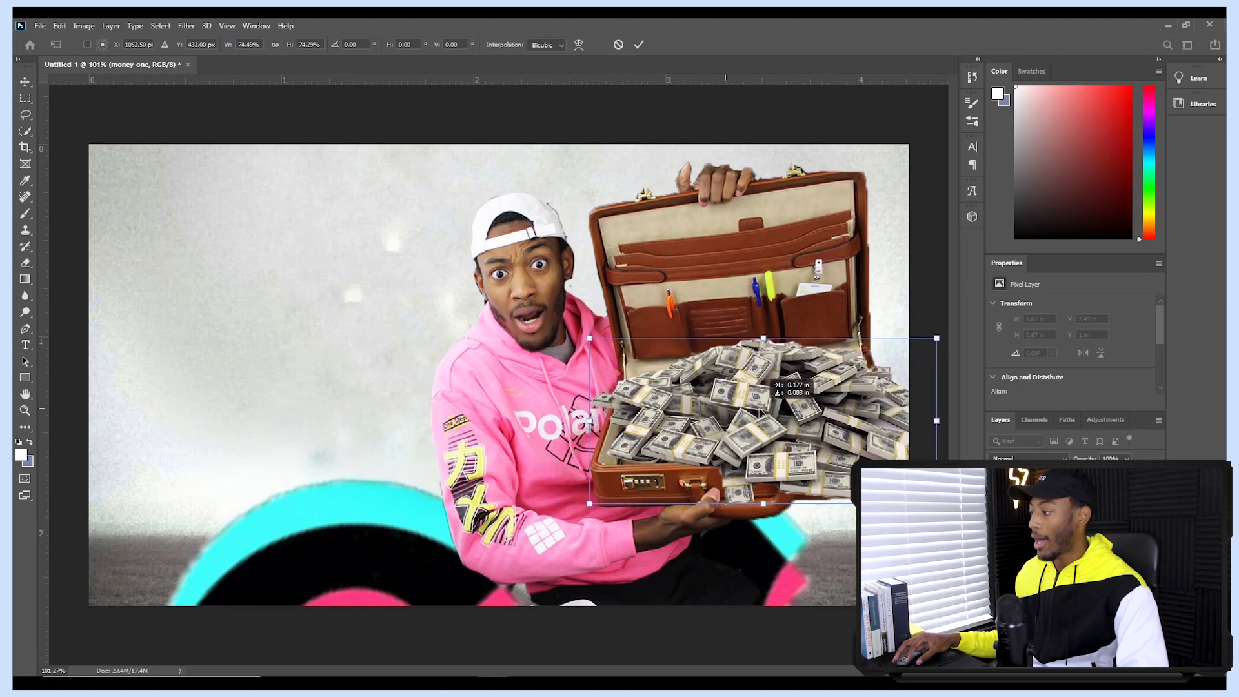
{"action": "left_click_drag", "start_coordinate": [726, 411], "coordinate": [725, 421]}
{"action": "left_click_drag", "start_coordinate": [902, 347], "coordinate": [980, 310]}
{"action": "left_click_drag", "start_coordinate": [816, 377], "coordinate": [800, 389]}
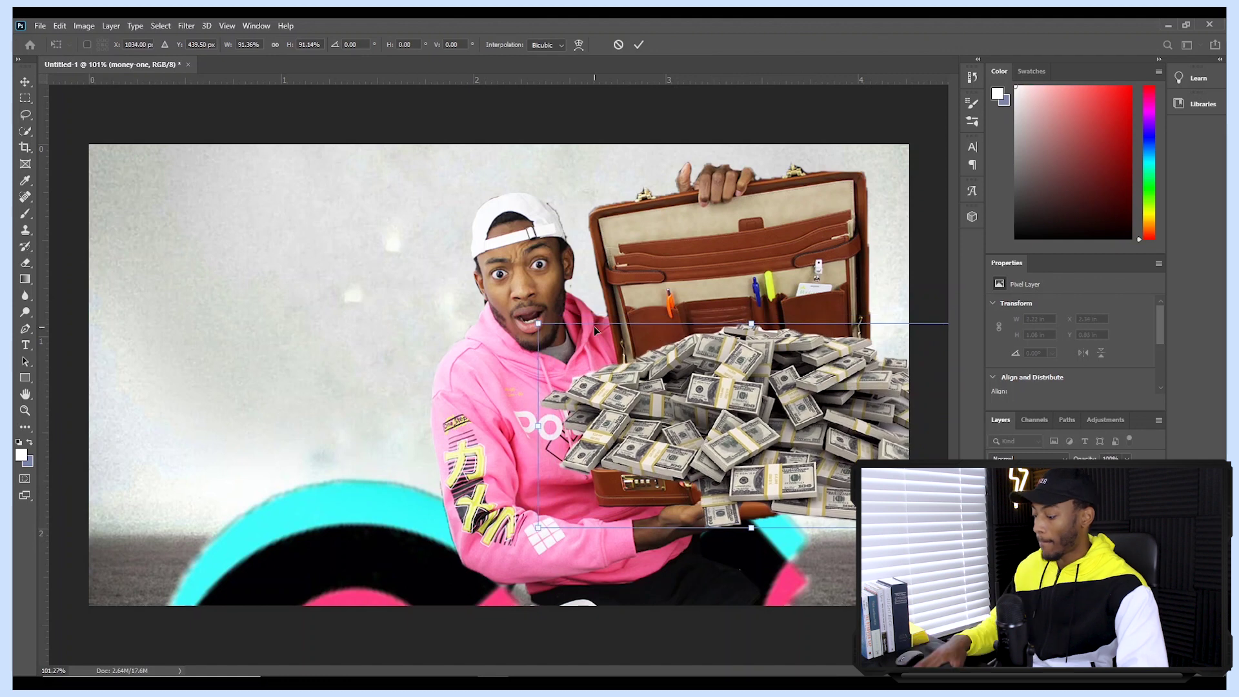
{"action": "key", "text": "Return"}
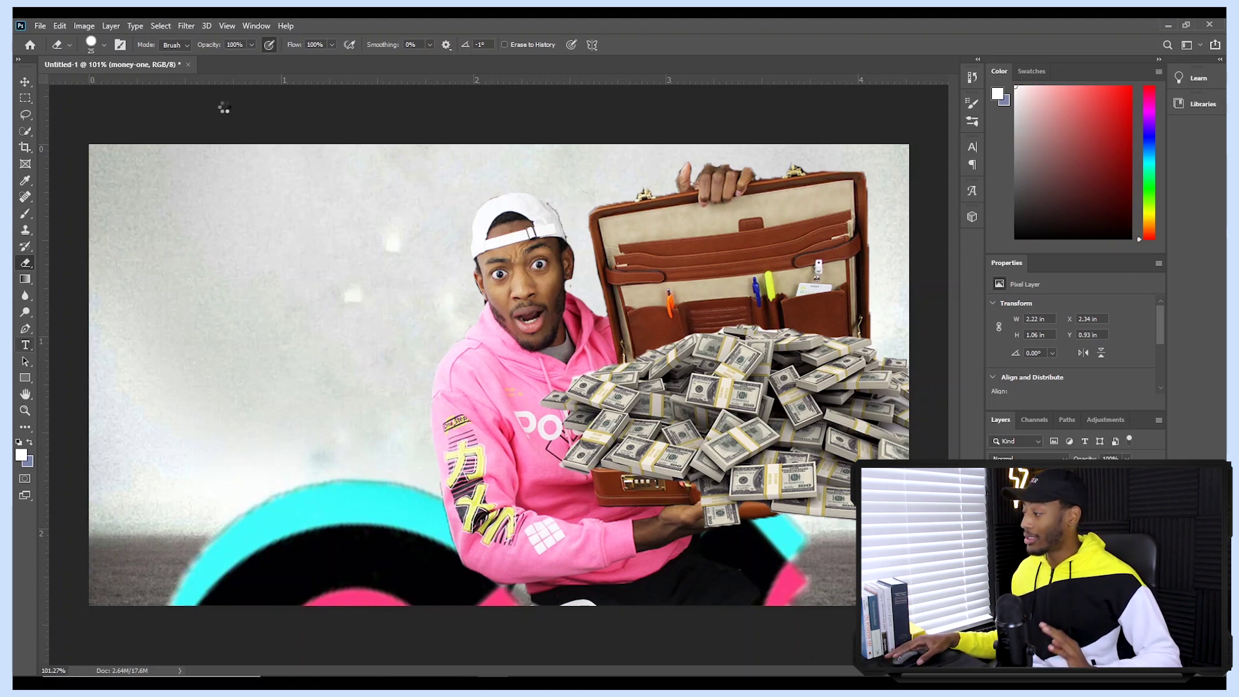
Add three separate white Tahoma Bold text layers reading "They", "Offered" and "What??", stacked down the canvas
{"action": "left_click", "coordinate": [218, 224]}
{"action": "left_click_drag", "start_coordinate": [101, 169], "coordinate": [429, 293]}
{"action": "type", "text": "They"}
{"action": "mouse_move", "coordinate": [101, 450]}
{"action": "left_mouse_down"}
{"action": "mouse_move", "coordinate": [589, 347]}
{"action": "mouse_move", "coordinate": [573, 309]}
{"action": "left_mouse_up"}
{"action": "type", "text": "Offered"}
{"action": "key", "text": "ctrl+Return"}
{"action": "left_click_drag", "start_coordinate": [102, 536], "coordinate": [860, 418]}
{"action": "type", "text": "What??"}
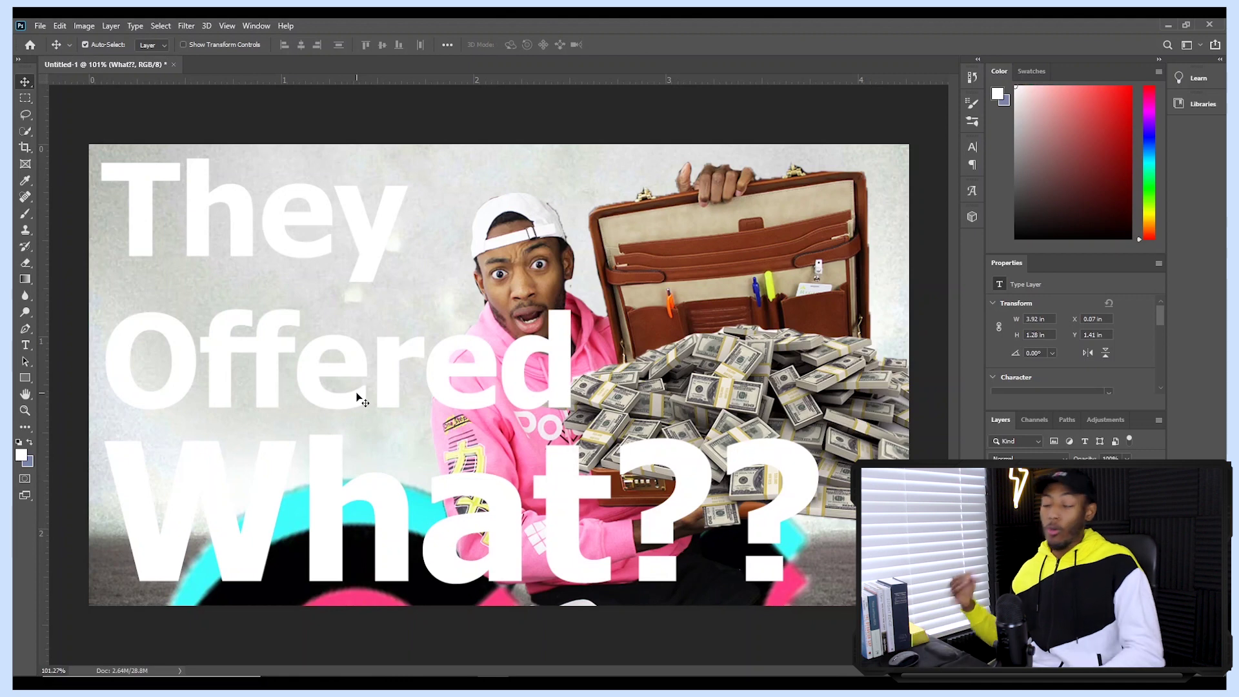
Apply Bevel & Emboss and Drop Shadow layer styles to the "They", "Offered" and "What??" text layers
{"action": "key", "text": "t"}
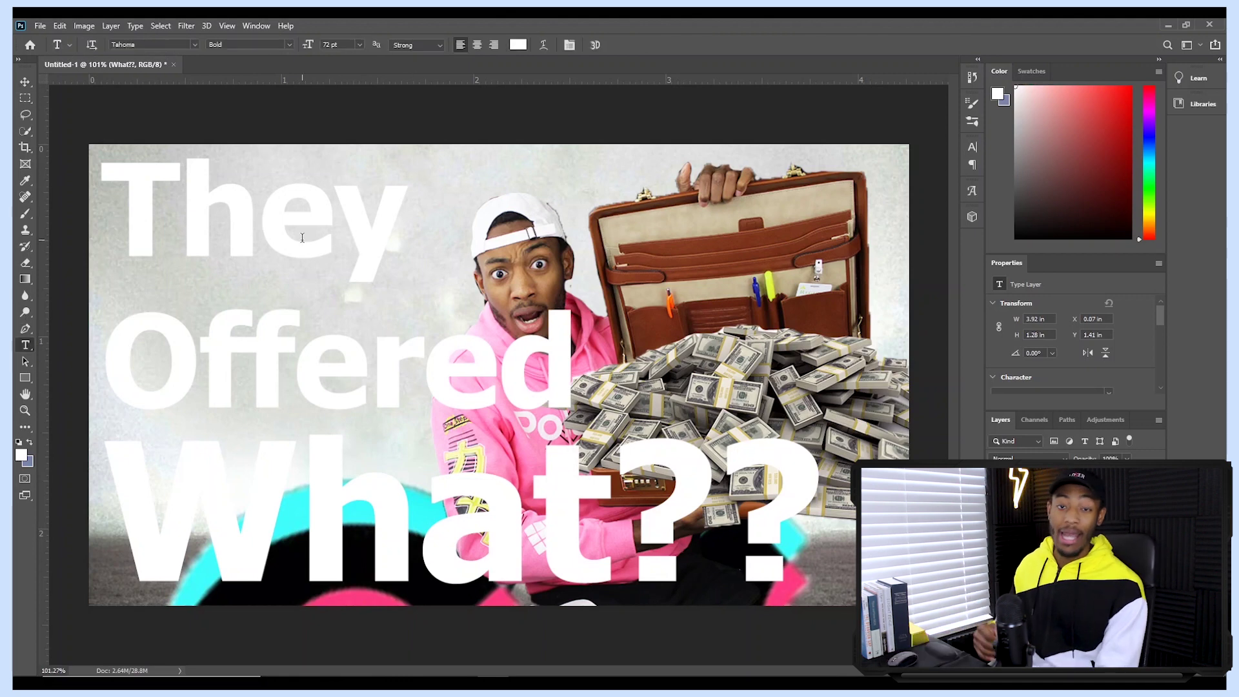
{"action": "right_click", "coordinate": [1069, 540]}
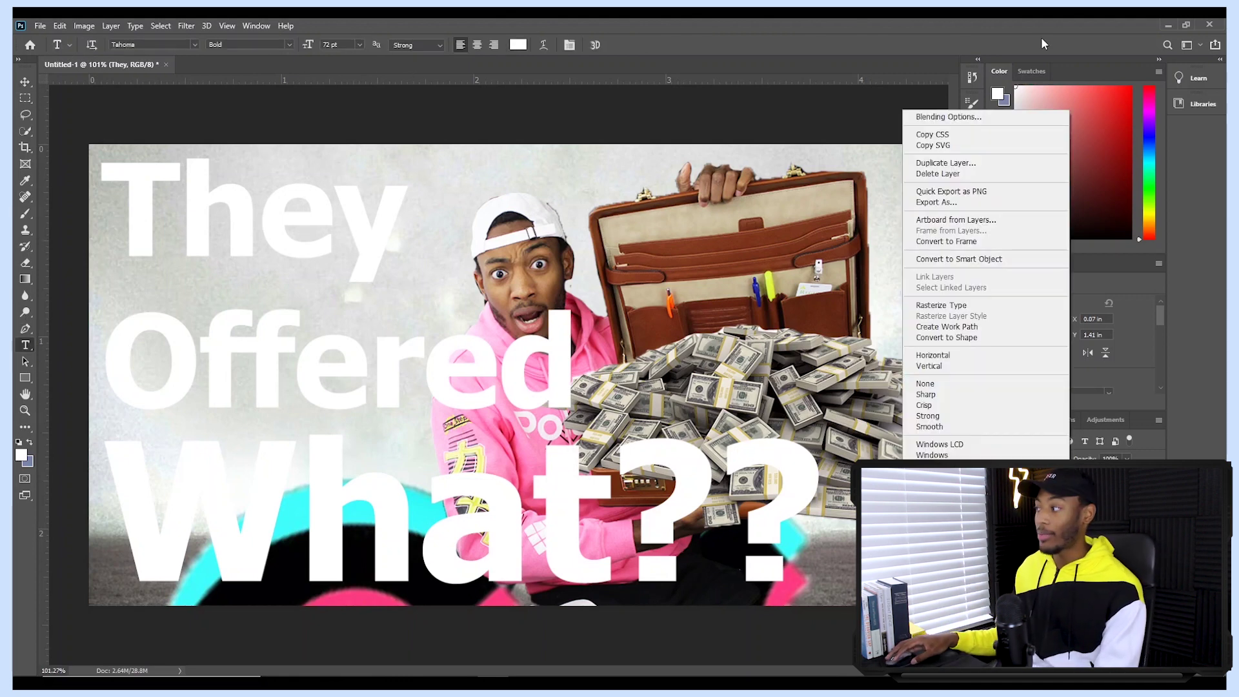
{"action": "left_click", "coordinate": [933, 118]}
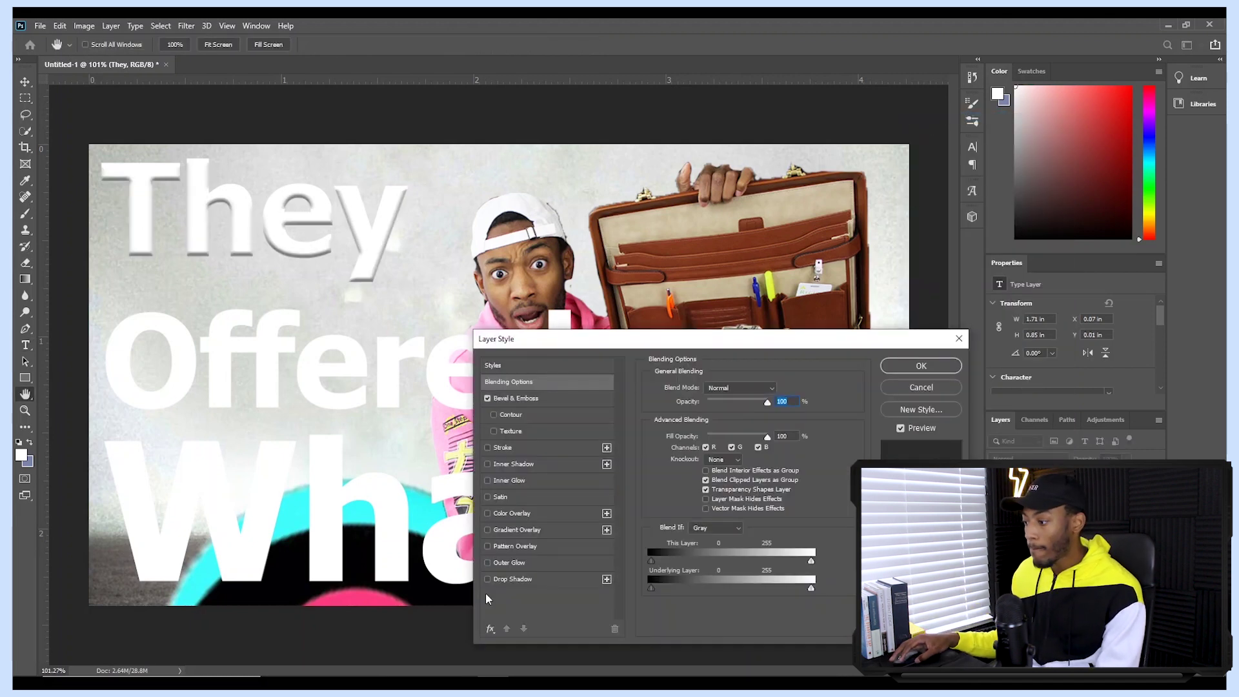
{"action": "key", "text": "Return"}
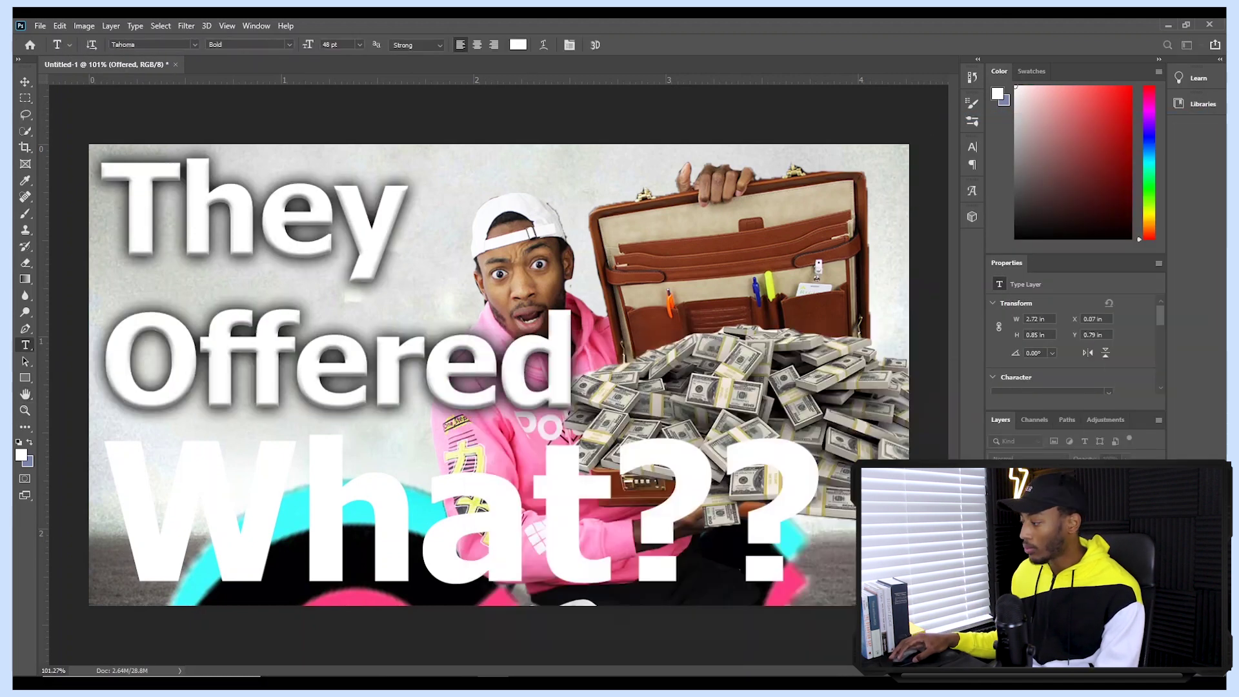
{"action": "right_click", "coordinate": [1065, 504]}
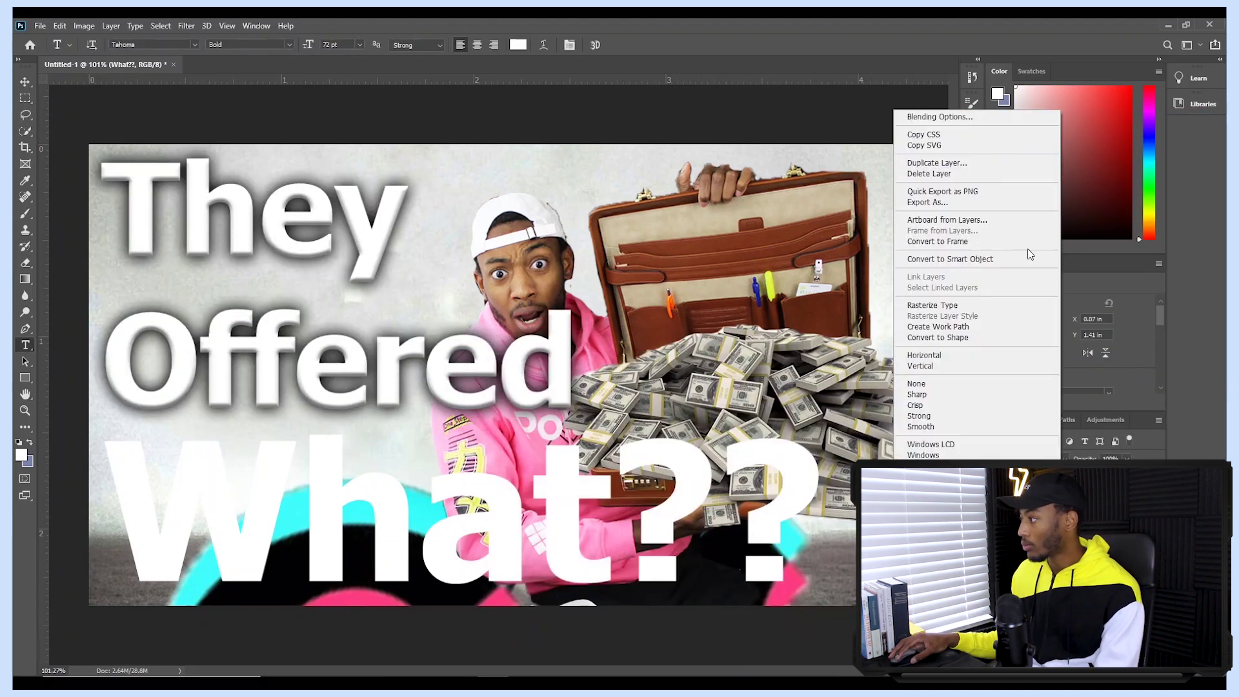
{"action": "key", "text": "Return"}
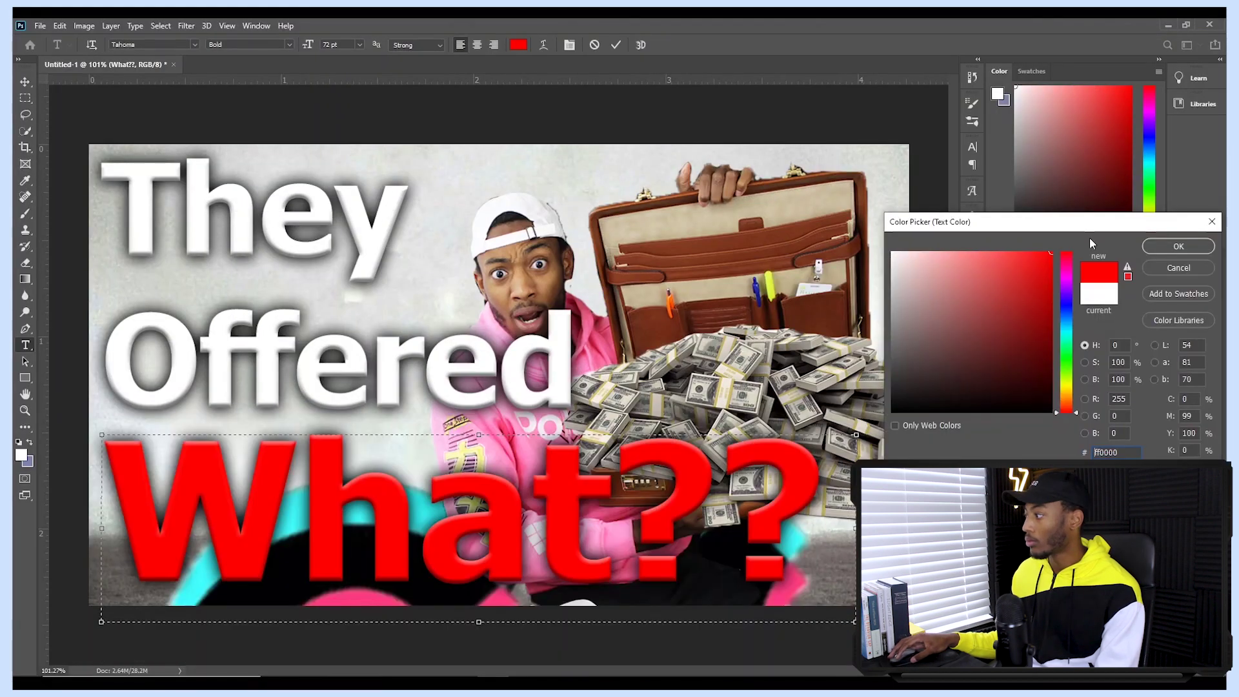
Color the "What??" text red (ff0000) and add a Drop Shadow to the man's cutout layer
{"action": "key", "text": "Return"}
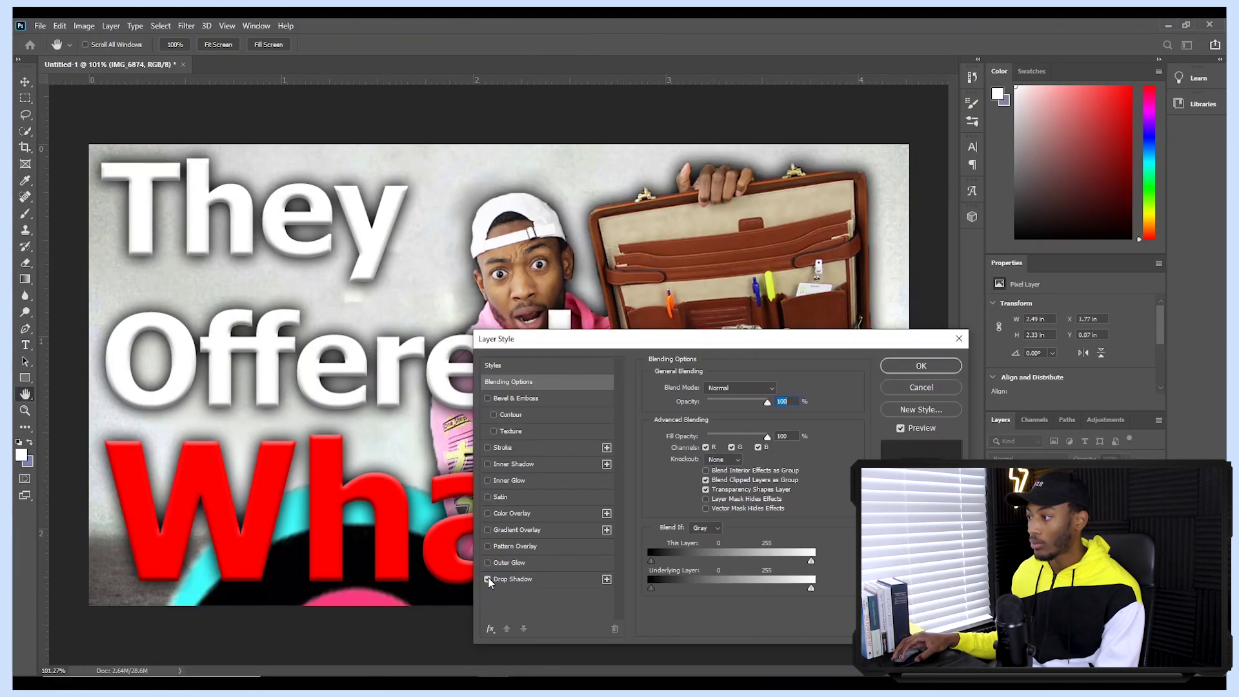
{"action": "key", "text": "Return"}
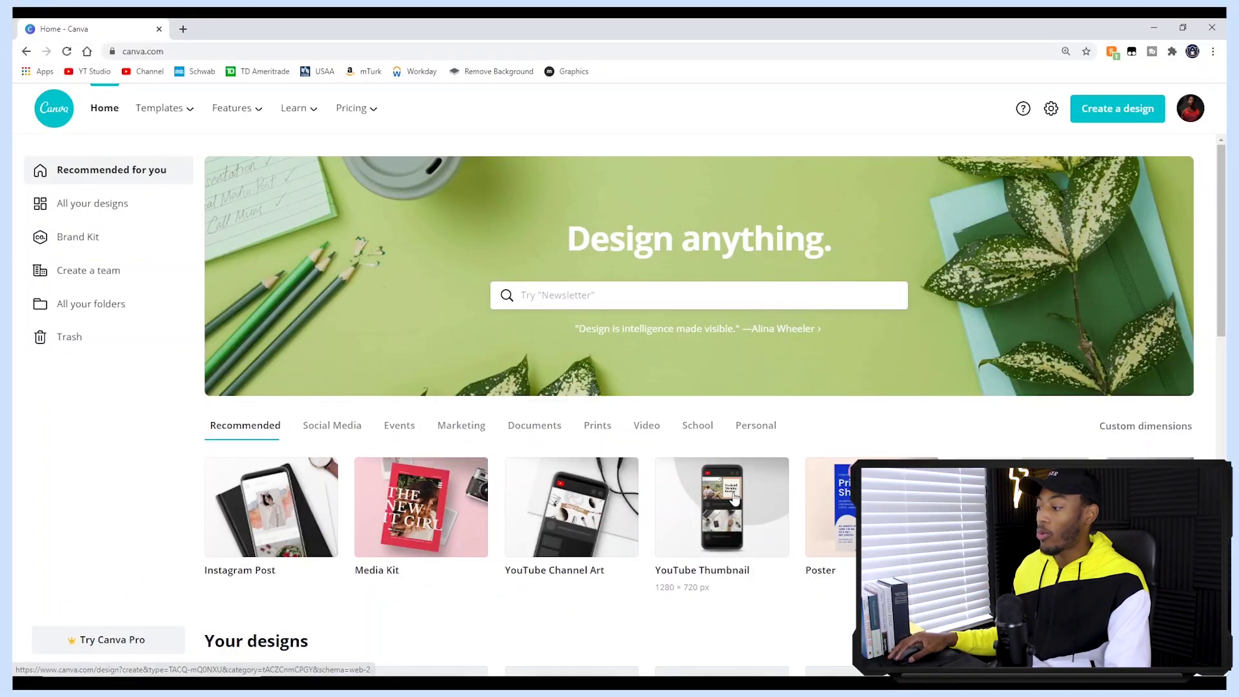
Switch to Canva, create a blank YouTube Thumbnail design, and open the remove.bg upload page in a new tab
{"action": "left_click", "coordinate": [723, 500]}
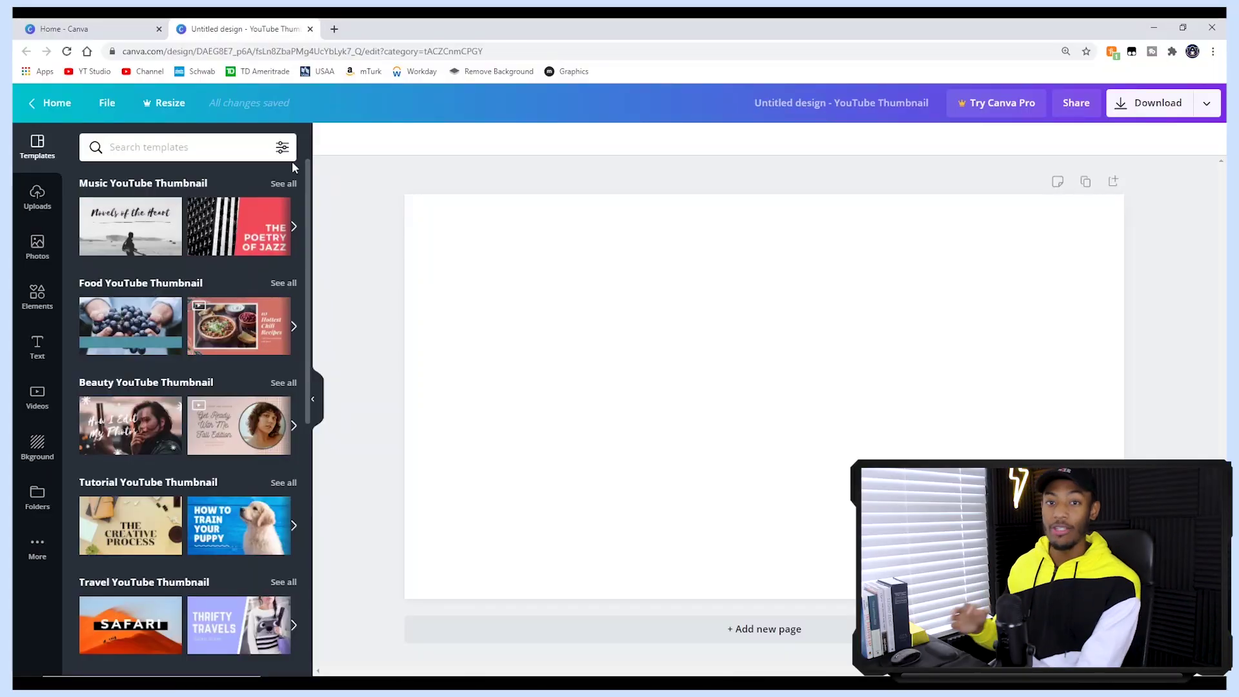
{"action": "left_click", "coordinate": [333, 30]}
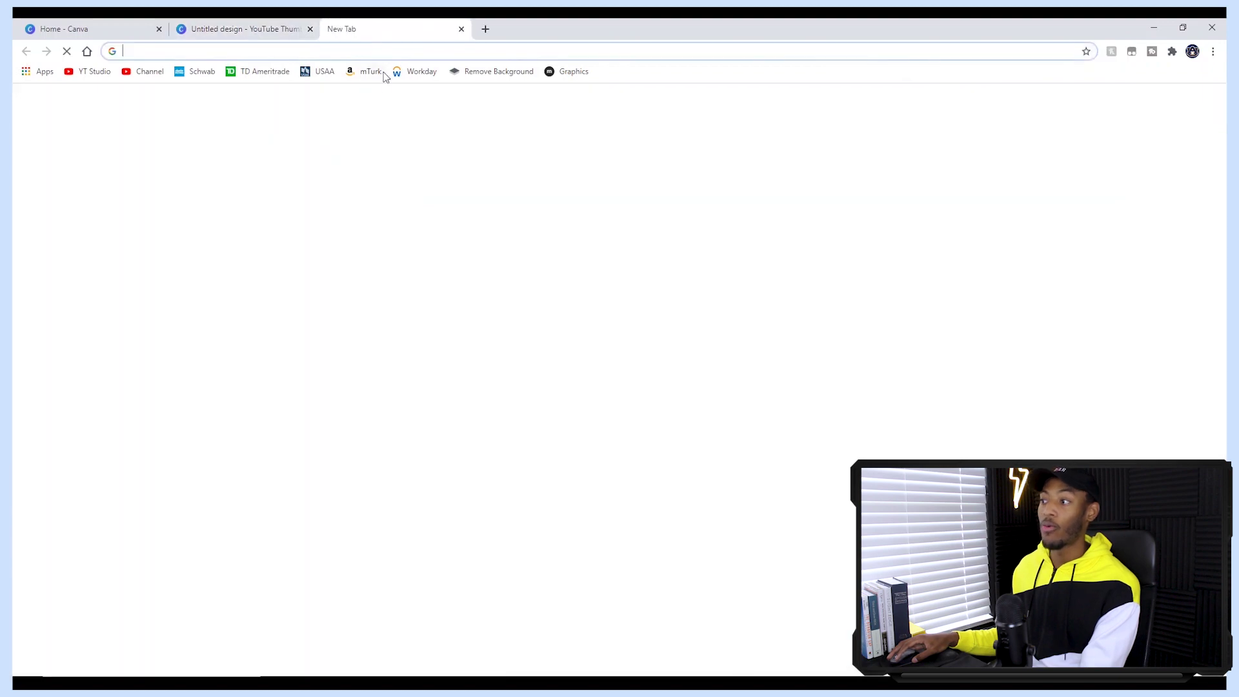
{"action": "left_click", "coordinate": [490, 72]}
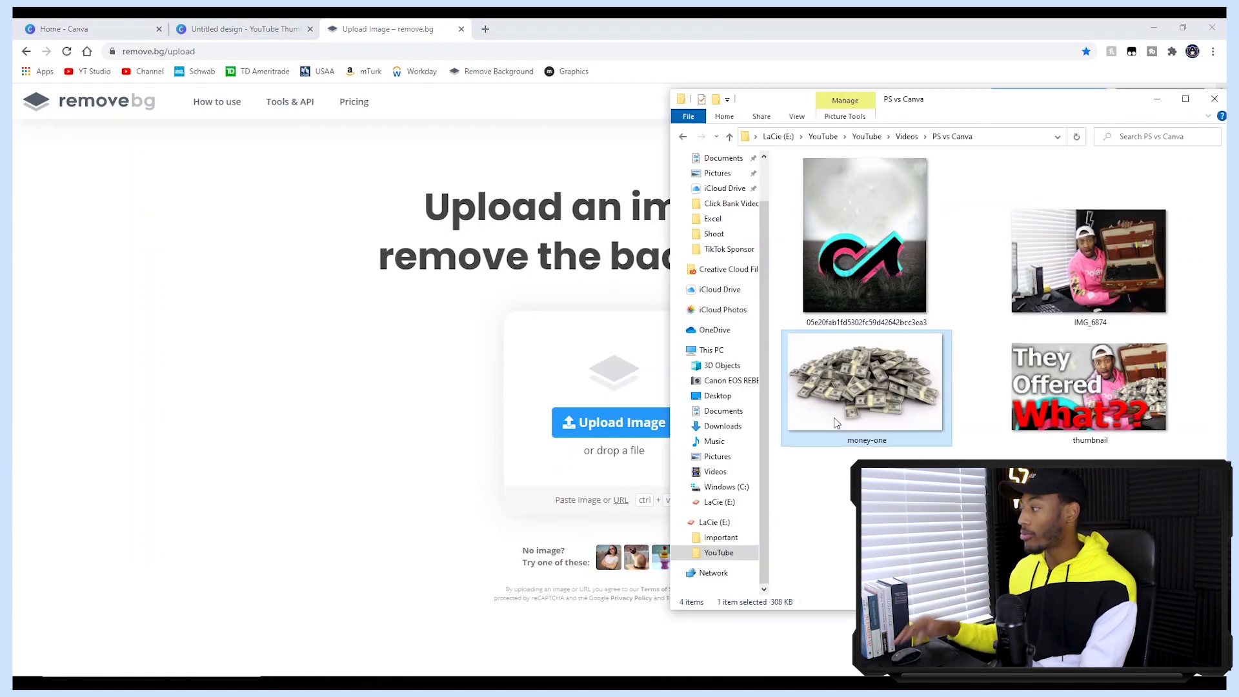
Remove the background from the IMG_6874 photo with remove.bg and download the preview-size cutout
{"action": "left_click_drag", "start_coordinate": [865, 384], "coordinate": [616, 431]}
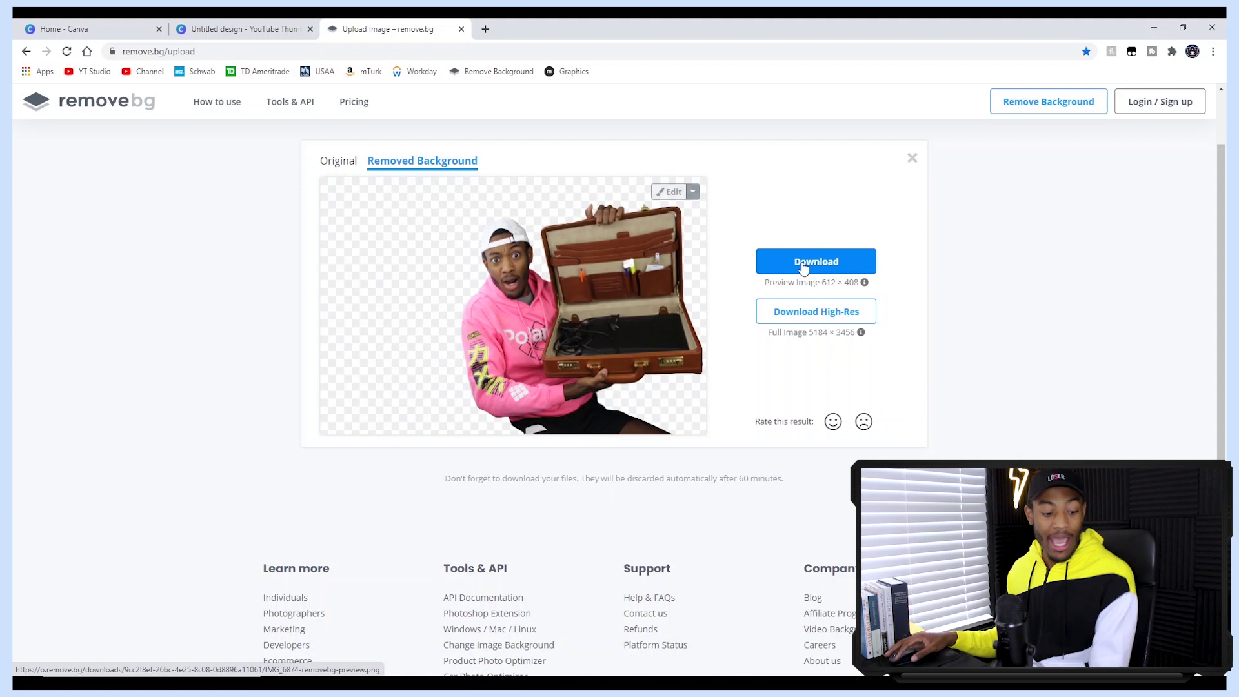
{"action": "scroll", "coordinate": [804, 266], "scroll_direction": "down", "scroll_amount": 1}
{"action": "left_click", "coordinate": [810, 197]}
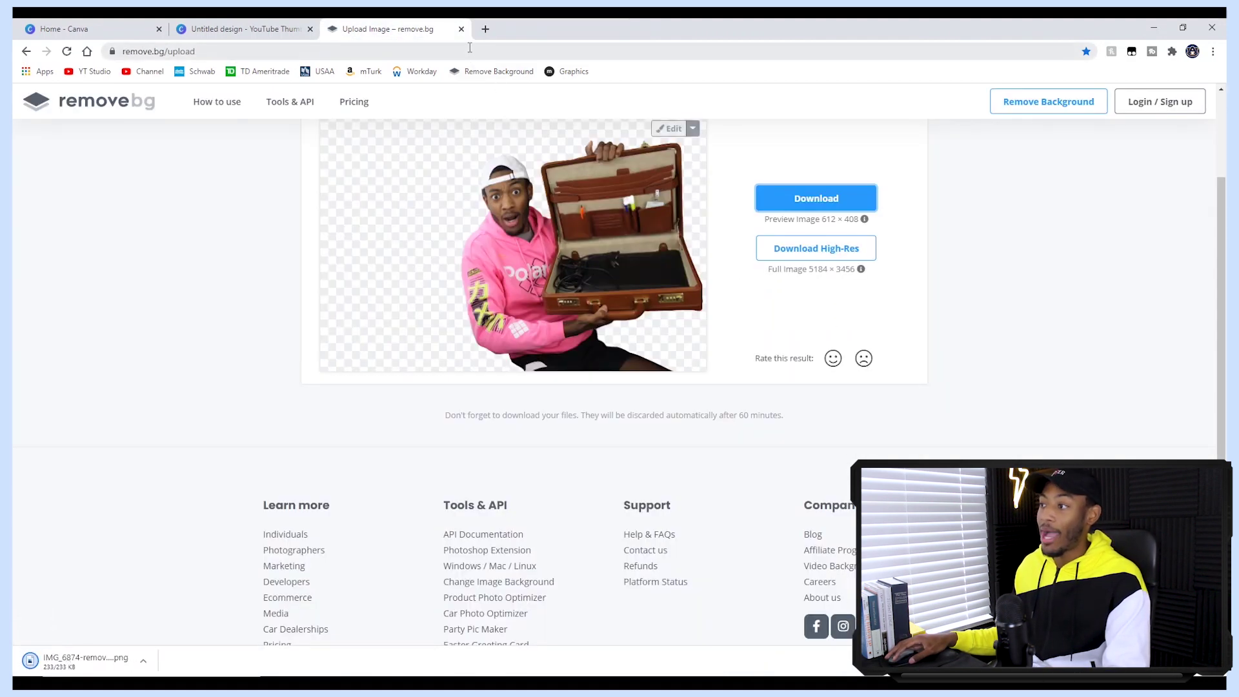
Add the downloaded IMG_6874 cutout to the Canva thumbnail and enlarge it on the right half of the canvas
{"action": "left_click", "coordinate": [302, 32]}
{"action": "left_click_drag", "start_coordinate": [83, 661], "coordinate": [642, 418]}
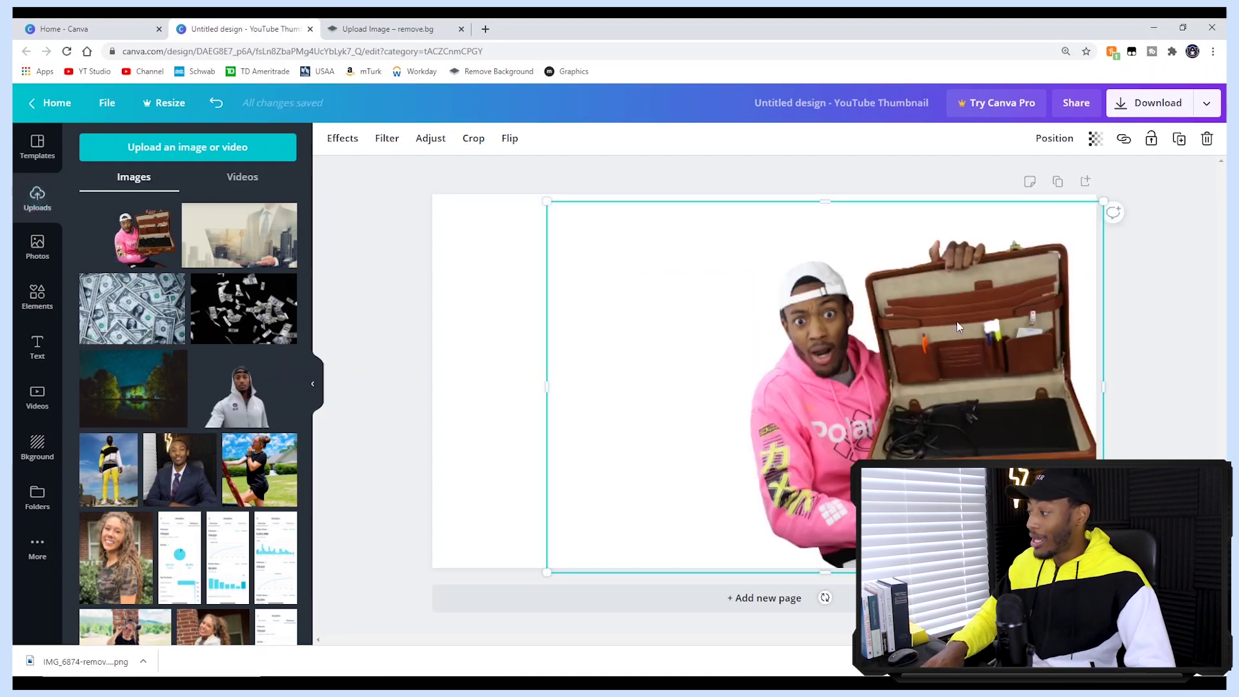
{"action": "left_click", "coordinate": [1173, 316]}
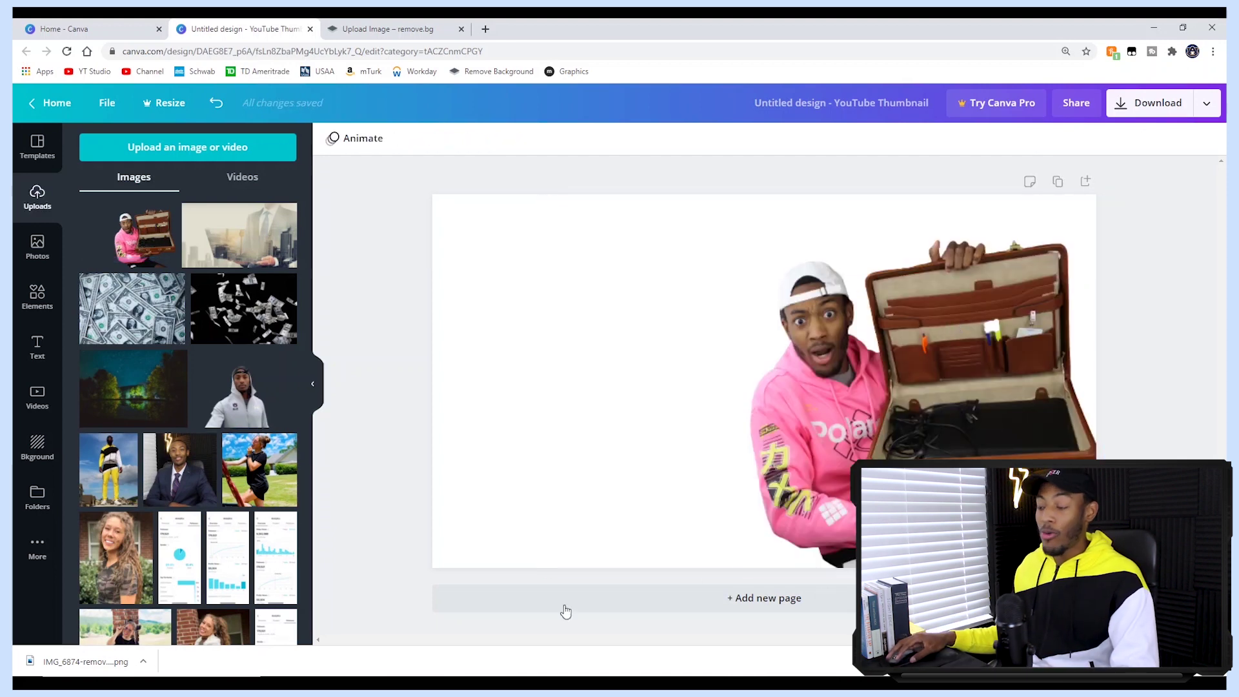
Add the TikTok logo image from the PS vs Canva folder behind the cutout and enlarge it to cover the canvas
{"action": "key", "text": "alt+Tab"}
{"action": "left_click_drag", "start_coordinate": [858, 271], "coordinate": [545, 435]}
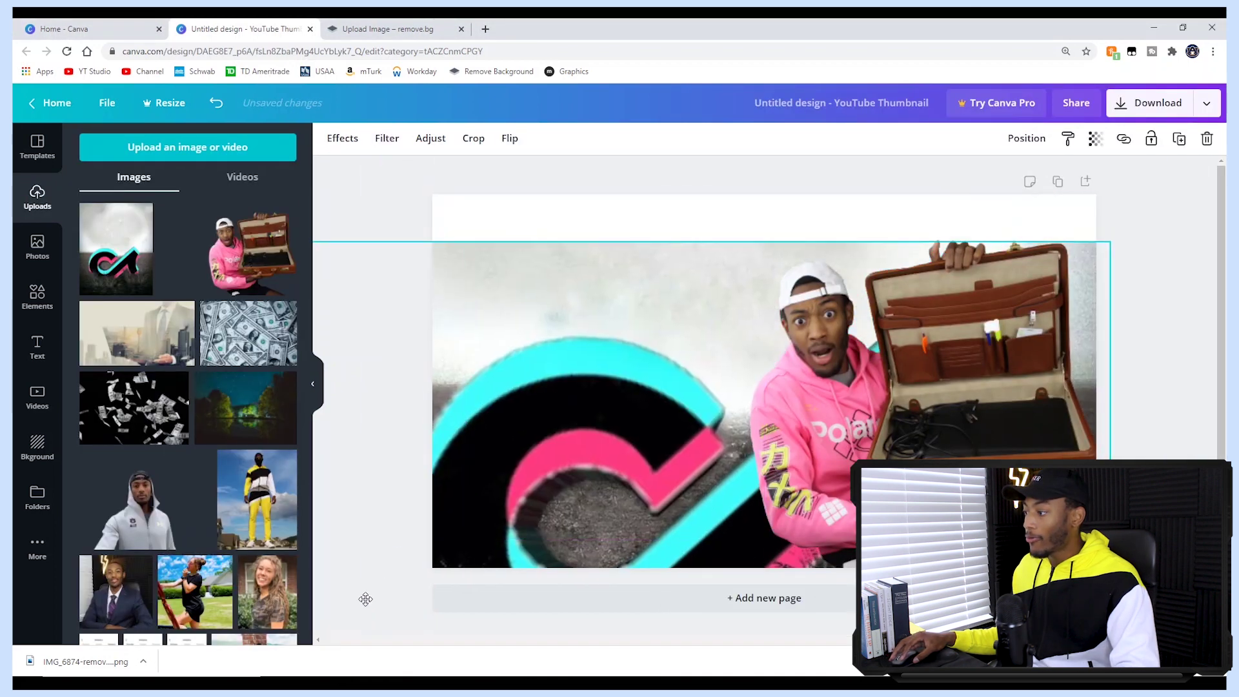
{"action": "left_click_drag", "start_coordinate": [370, 589], "coordinate": [300, 684]}
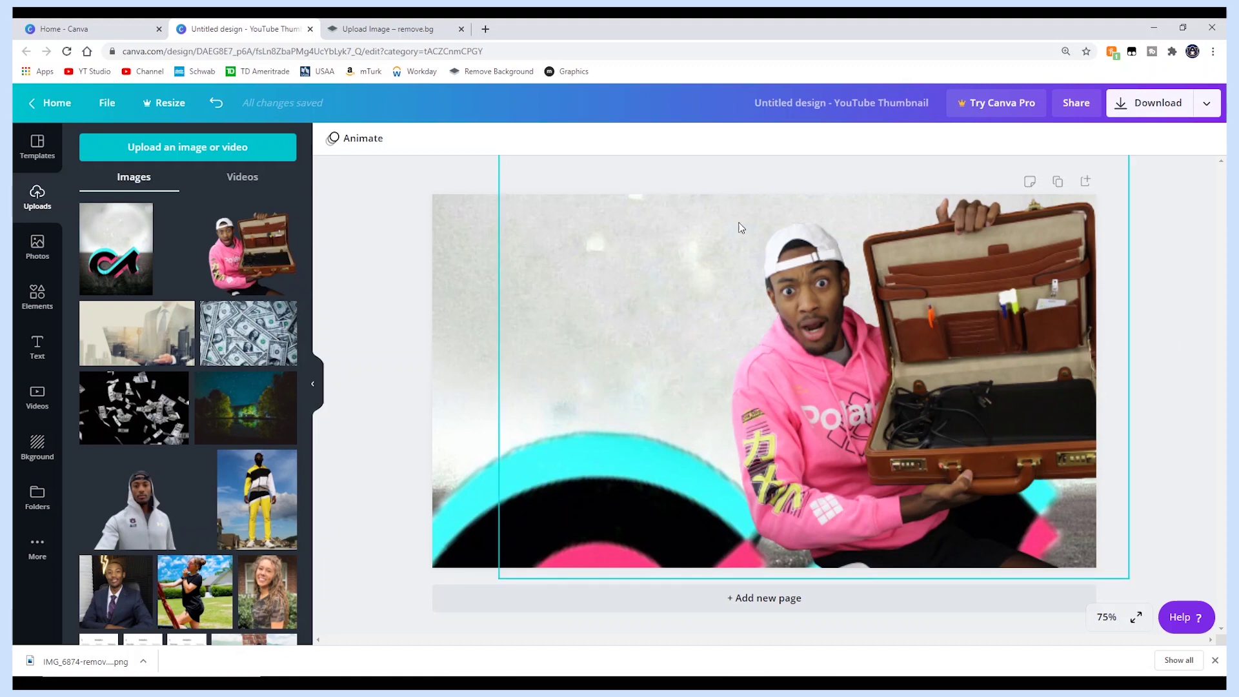
Switch to remove.bg, remove the background from the money-one image, and download the preview-size cutout
{"action": "left_click", "coordinate": [388, 29]}
{"action": "key", "text": "alt+Tab"}
{"action": "left_click_drag", "start_coordinate": [864, 445], "coordinate": [629, 352]}
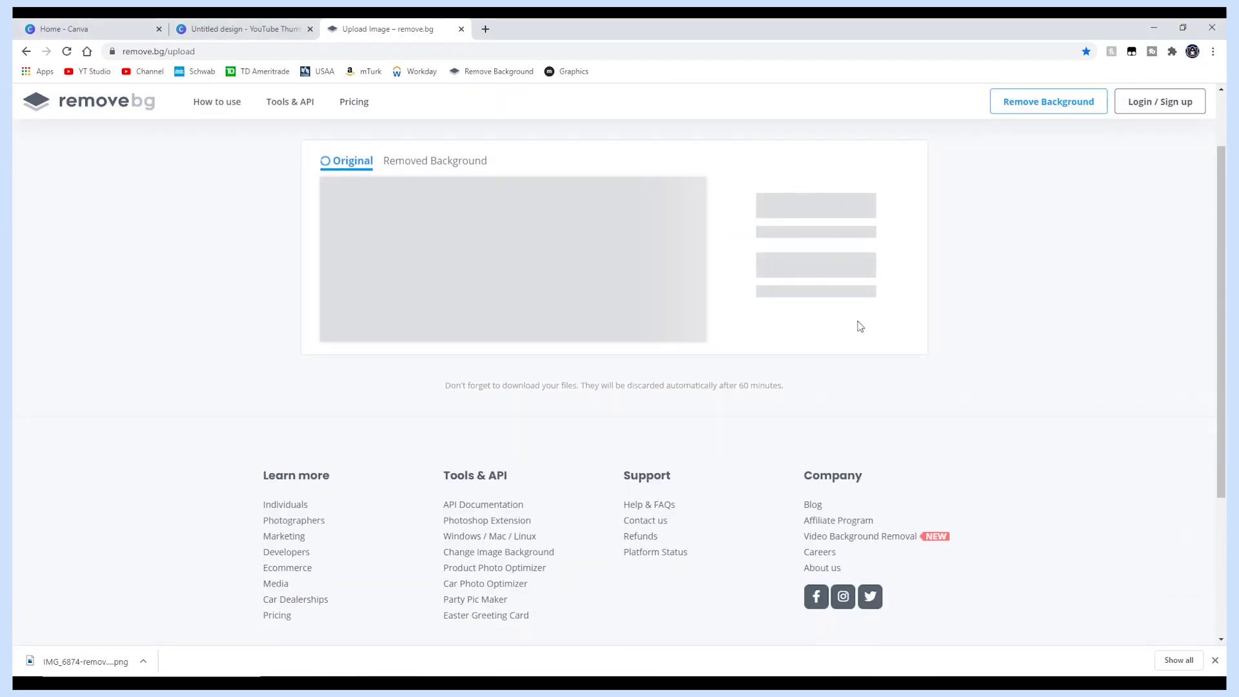
{"action": "left_click", "coordinate": [828, 338]}
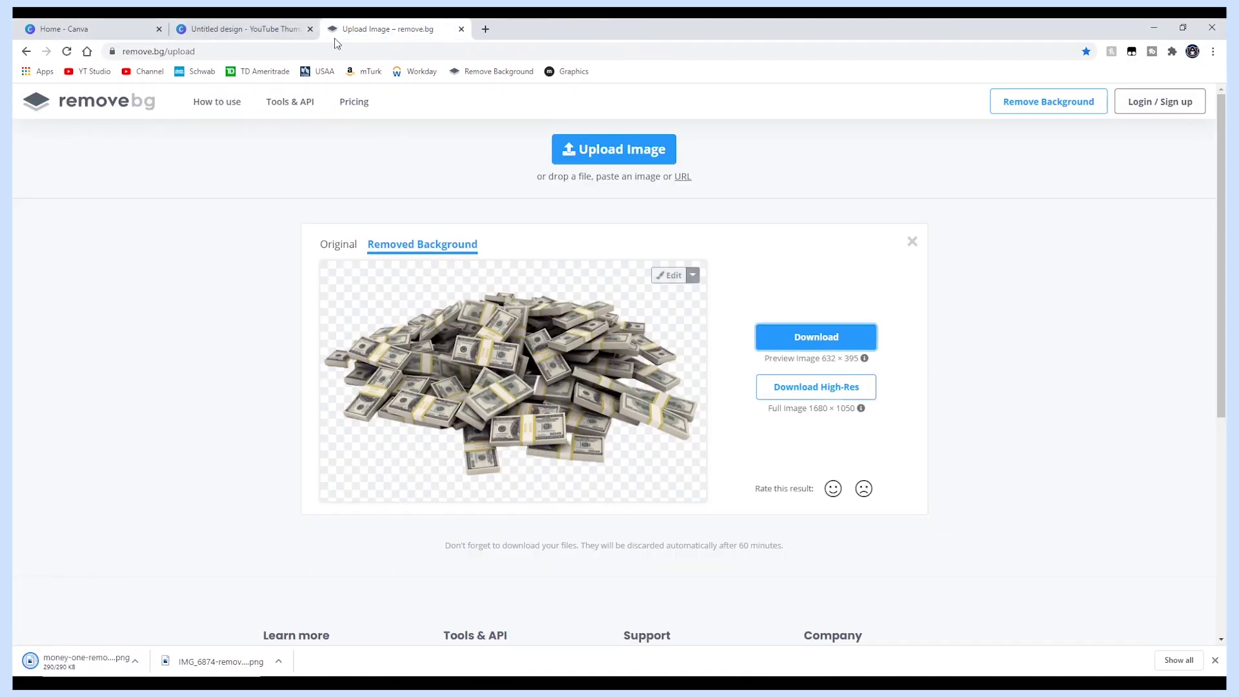
Add the downloaded money-one cutout to the Canva thumbnail, placed over the open briefcase
{"action": "left_click", "coordinate": [284, 29]}
{"action": "left_click_drag", "start_coordinate": [84, 662], "coordinate": [963, 424]}
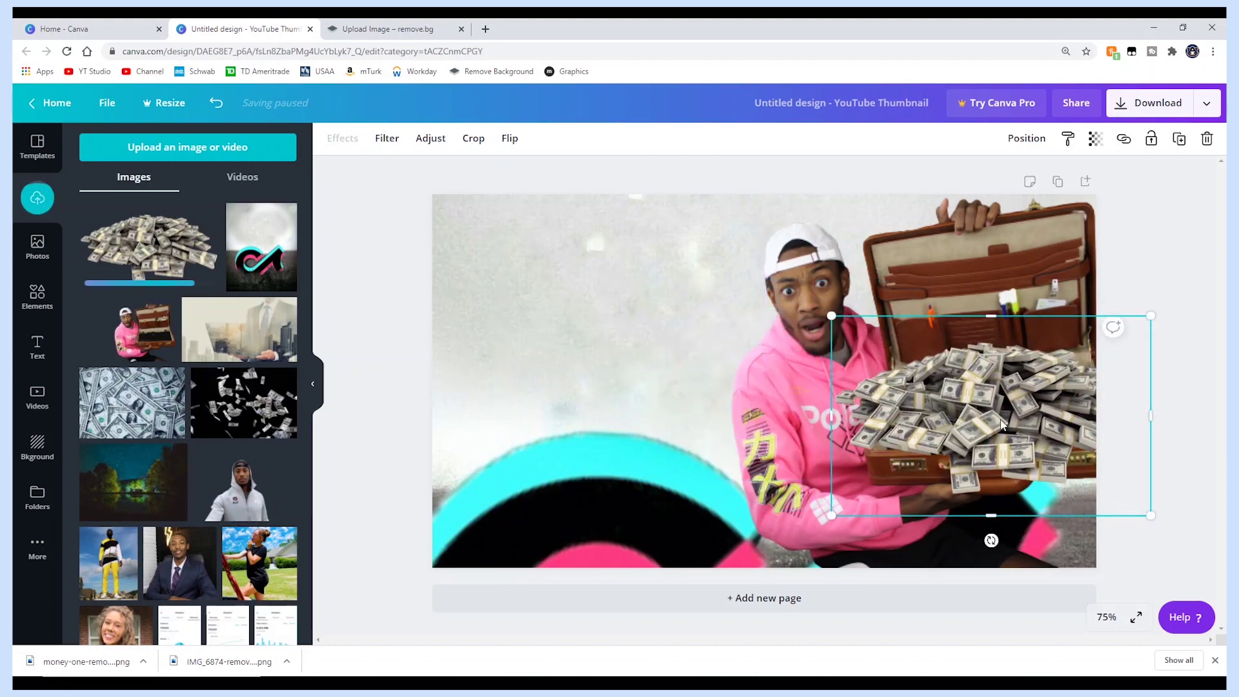
{"action": "left_click", "coordinate": [1119, 209]}
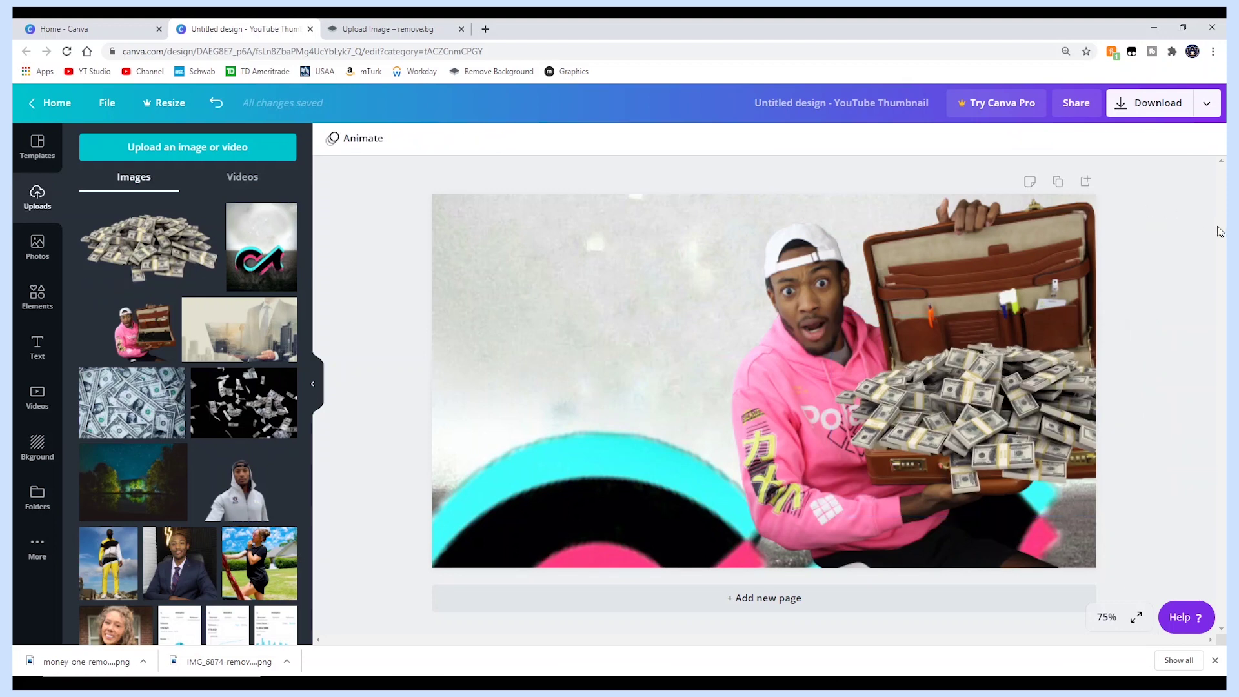
Add a heading reading "They" and place it in the upper-left area of the thumbnail
{"action": "left_click", "coordinate": [37, 347]}
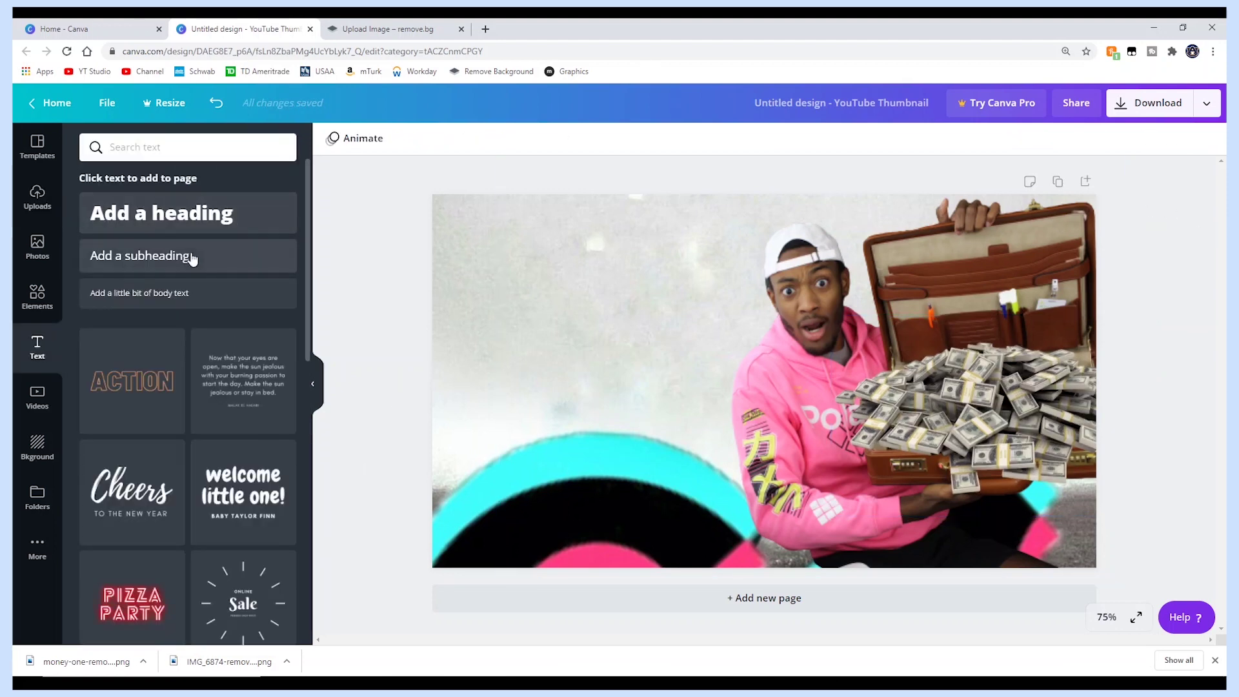
{"action": "left_click", "coordinate": [162, 221]}
{"action": "type", "text": "They"}
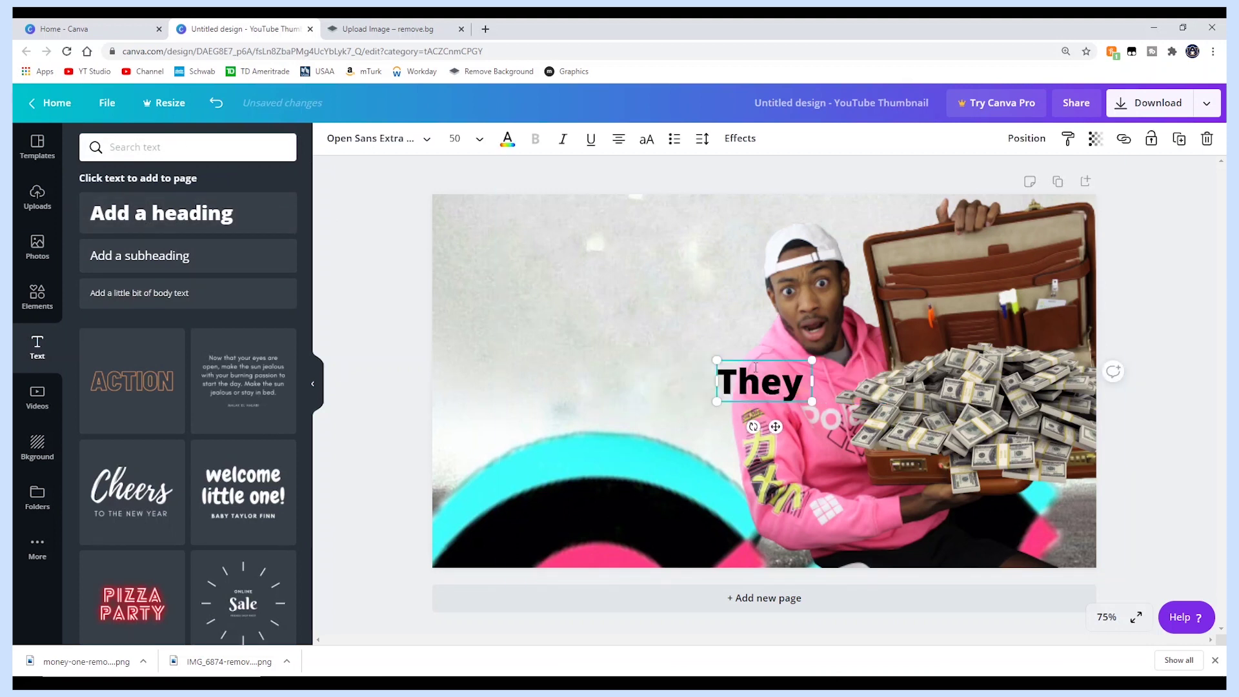
{"action": "left_click_drag", "start_coordinate": [776, 426], "coordinate": [536, 276]}
Add two more headings to the thumbnail reading "Offered" and "What"
{"action": "left_click", "coordinate": [162, 213]}
{"action": "type", "text": "Offerd"}
{"action": "left_click", "coordinate": [173, 220]}
{"action": "type", "text": "Qh"}
{"action": "key", "text": "BackSpace"}
{"action": "key", "text": "BackSpace"}
{"action": "type", "text": "What"}
{"action": "double_click", "coordinate": [796, 382]}
{"action": "type", "text": "e"}
Place "Offered" below "They" and enlarge both words to fill the upper-left half of the thumbnail
{"action": "left_click_drag", "start_coordinate": [773, 427], "coordinate": [522, 400]}
{"action": "left_click_drag", "start_coordinate": [562, 253], "coordinate": [750, 332]}
{"action": "left_click_drag", "start_coordinate": [613, 278], "coordinate": [580, 261]}
{"action": "left_click_drag", "start_coordinate": [580, 376], "coordinate": [748, 474]}
Move "What" below "Offered", extend it to "What??", and enlarge it across the lower part of the thumbnail
{"action": "left_click", "coordinate": [764, 423]}
{"action": "left_click_drag", "start_coordinate": [765, 423], "coordinate": [487, 440]}
{"action": "left_click_drag", "start_coordinate": [545, 459], "coordinate": [838, 562]}
{"action": "left_click", "coordinate": [802, 494]}
{"action": "type", "text": "??"}
{"action": "left_click_drag", "start_coordinate": [844, 456], "coordinate": [971, 457]}
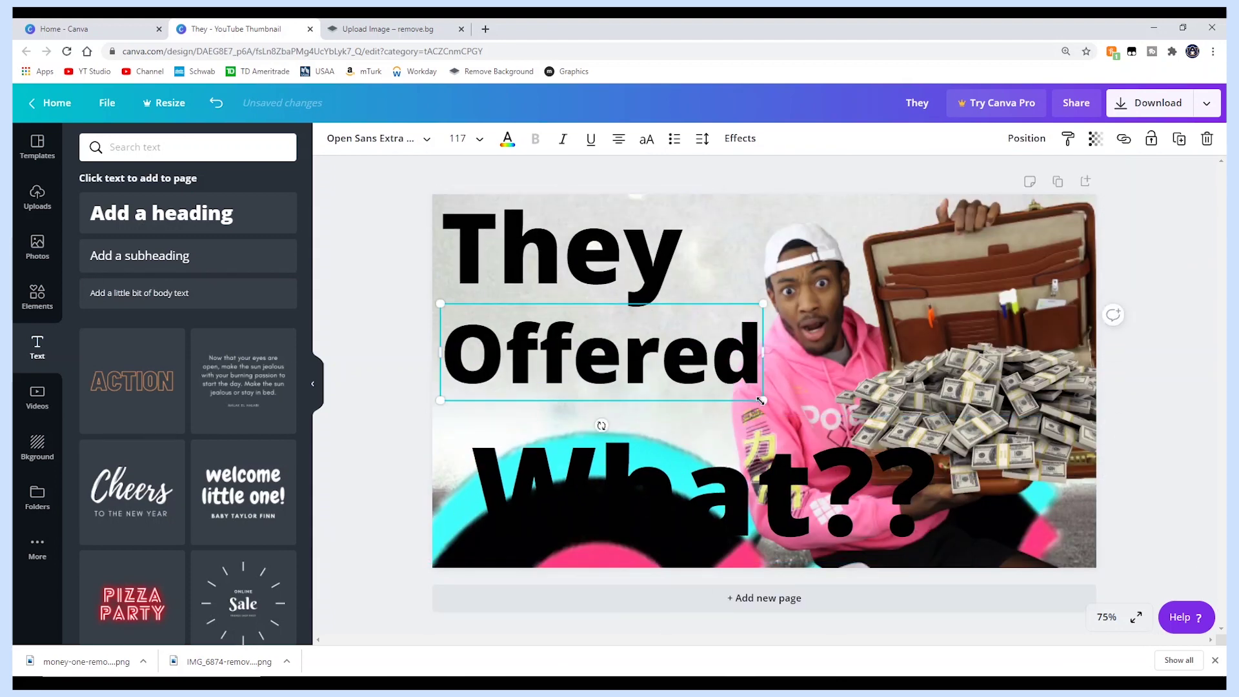
{"action": "left_click_drag", "start_coordinate": [968, 552], "coordinate": [1026, 560]}
Color the texts "They" and "Offered" white and the text "What??" red
{"action": "double_click", "coordinate": [562, 251]}
{"action": "left_click", "coordinate": [507, 139]}
{"action": "left_click", "coordinate": [281, 487]}
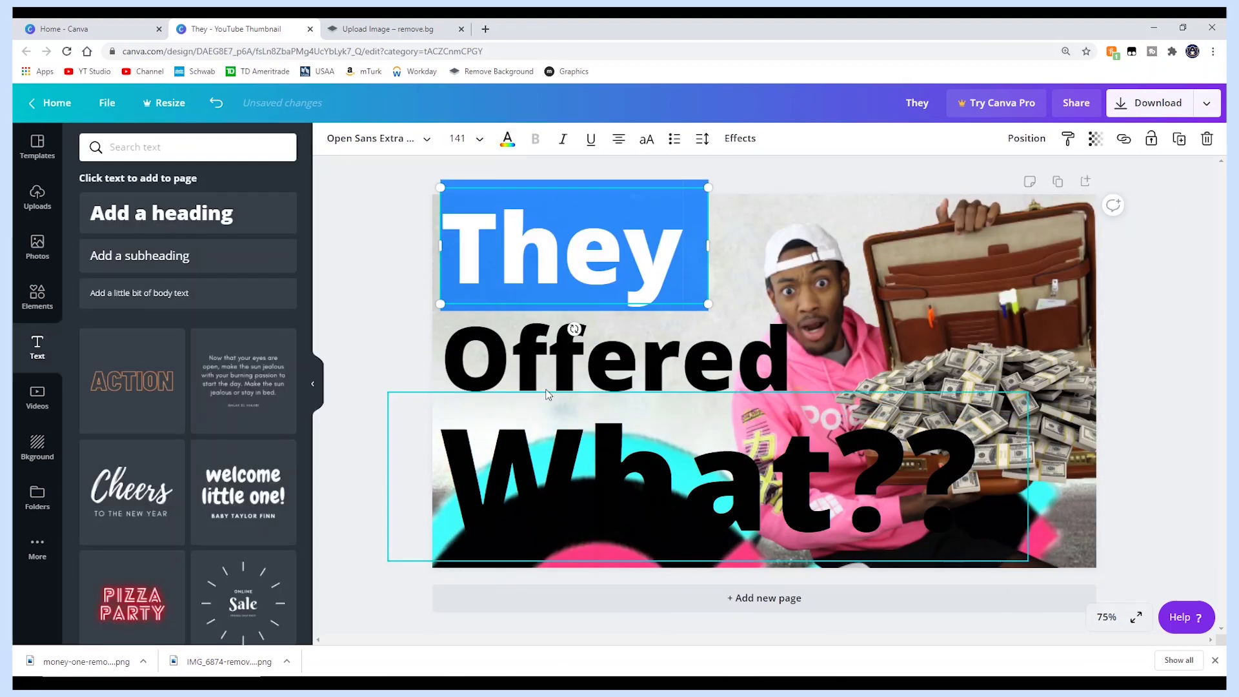
{"action": "double_click", "coordinate": [617, 361]}
{"action": "left_click", "coordinate": [507, 139]}
{"action": "left_click", "coordinate": [131, 278]}
{"action": "double_click", "coordinate": [710, 481]}
{"action": "left_click", "coordinate": [507, 138]}
{"action": "left_click", "coordinate": [93, 524]}
{"action": "left_click", "coordinate": [37, 347]}
Give the text "They" a black Shadow effect with transparency 47 and adjust its position in the upper-left corner
{"action": "left_click", "coordinate": [562, 252]}
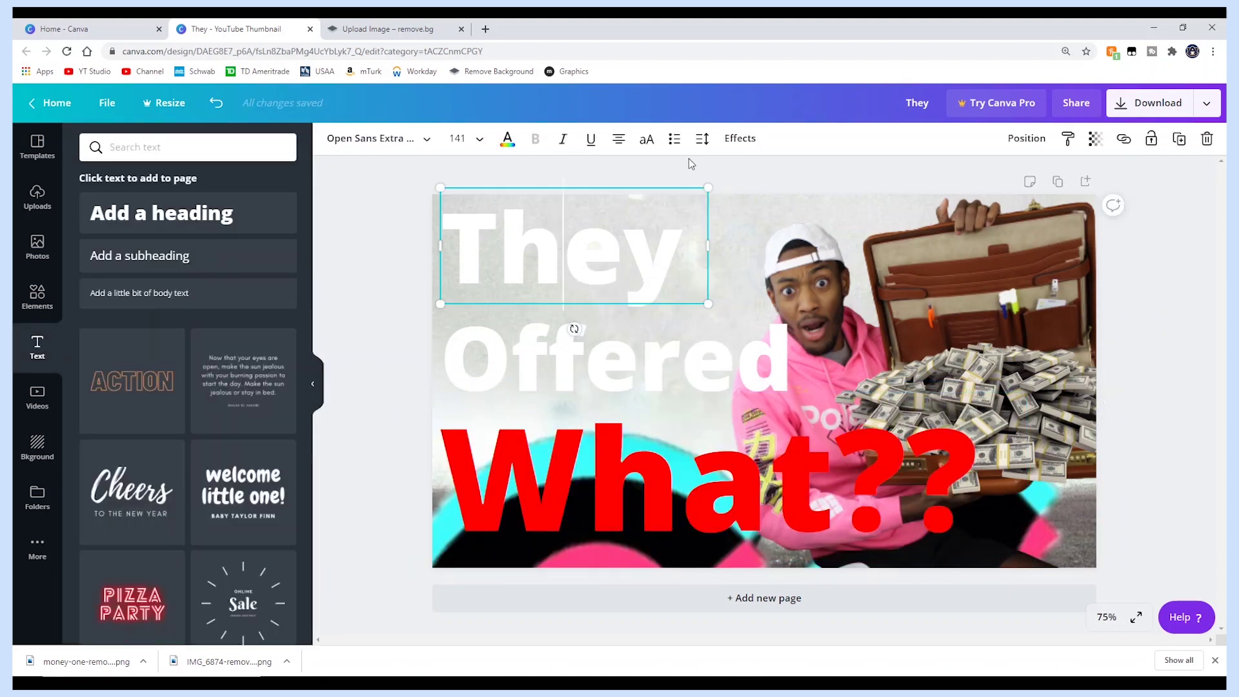
{"action": "left_click", "coordinate": [740, 138]}
{"action": "left_click", "coordinate": [187, 173]}
{"action": "left_click", "coordinate": [188, 451]}
{"action": "left_click", "coordinate": [187, 173]}
{"action": "left_click", "coordinate": [284, 396]}
{"action": "left_click", "coordinate": [103, 313]}
{"action": "mouse_move", "coordinate": [165, 373]}
{"action": "left_mouse_down"}
{"action": "mouse_move", "coordinate": [296, 373]}
{"action": "mouse_move", "coordinate": [180, 374]}
{"action": "left_mouse_up"}
{"action": "right_click", "coordinate": [523, 237]}
{"action": "left_click", "coordinate": [740, 138]}
{"action": "left_click_drag", "start_coordinate": [612, 258], "coordinate": [582, 264]}
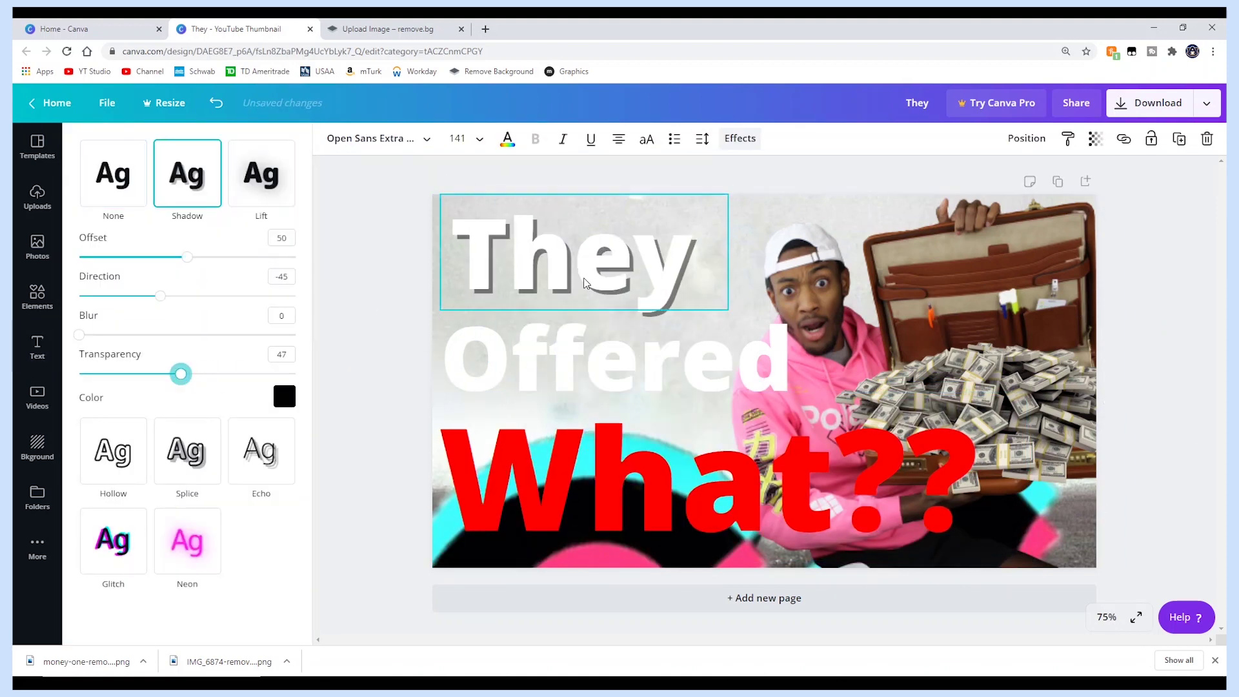
Give the text "Offered" a black Shadow effect and reposition it beneath "They" on one line
{"action": "left_click", "coordinate": [613, 361]}
{"action": "left_click", "coordinate": [187, 173]}
{"action": "left_click", "coordinate": [284, 396]}
{"action": "left_click", "coordinate": [102, 314]}
{"action": "left_click_drag", "start_coordinate": [763, 419], "coordinate": [895, 418]}
{"action": "left_click_drag", "start_coordinate": [674, 361], "coordinate": [616, 357]}
Give the red text "What??" a black Shadow effect and download the finished thumbnail as a PNG
{"action": "left_click", "coordinate": [617, 445]}
{"action": "left_click", "coordinate": [741, 138]}
{"action": "left_click", "coordinate": [188, 173]}
{"action": "left_click", "coordinate": [284, 396]}
{"action": "left_click", "coordinate": [103, 314]}
{"action": "left_click", "coordinate": [832, 288]}
{"action": "left_click", "coordinate": [1151, 329]}
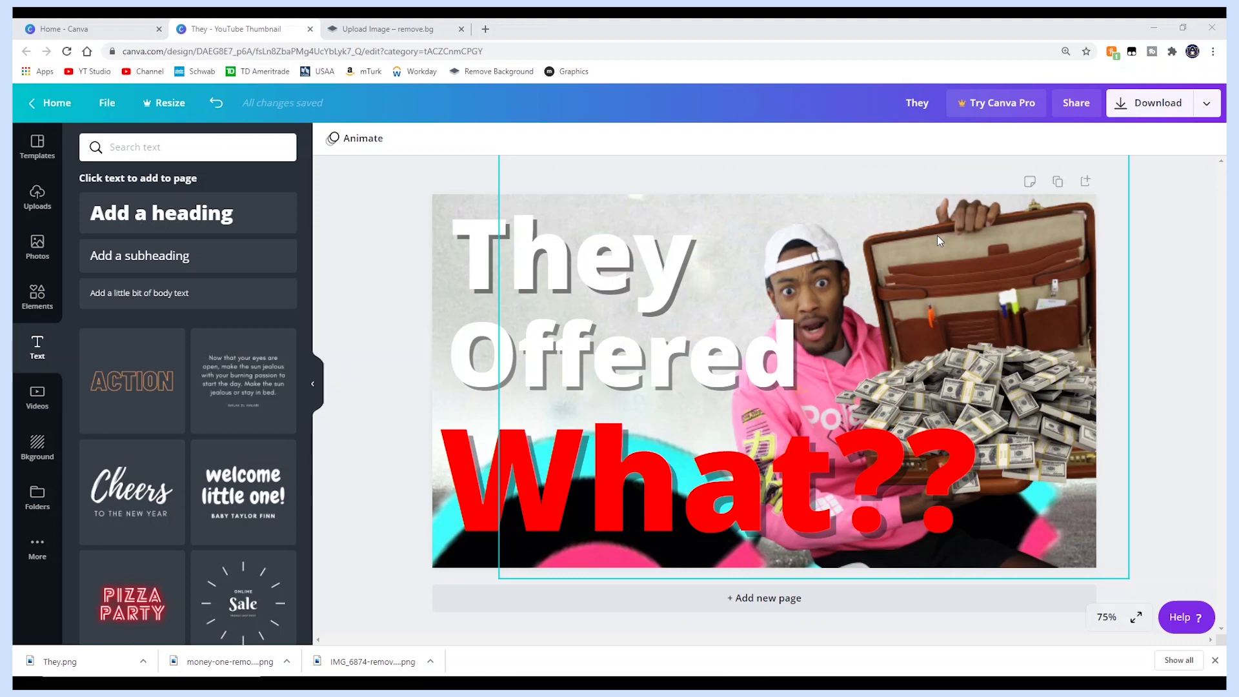
Switch to Photos and compare the Photoshop thumbnail with the Canva version They.png by alternating between them
{"action": "left_click", "coordinate": [64, 347]}
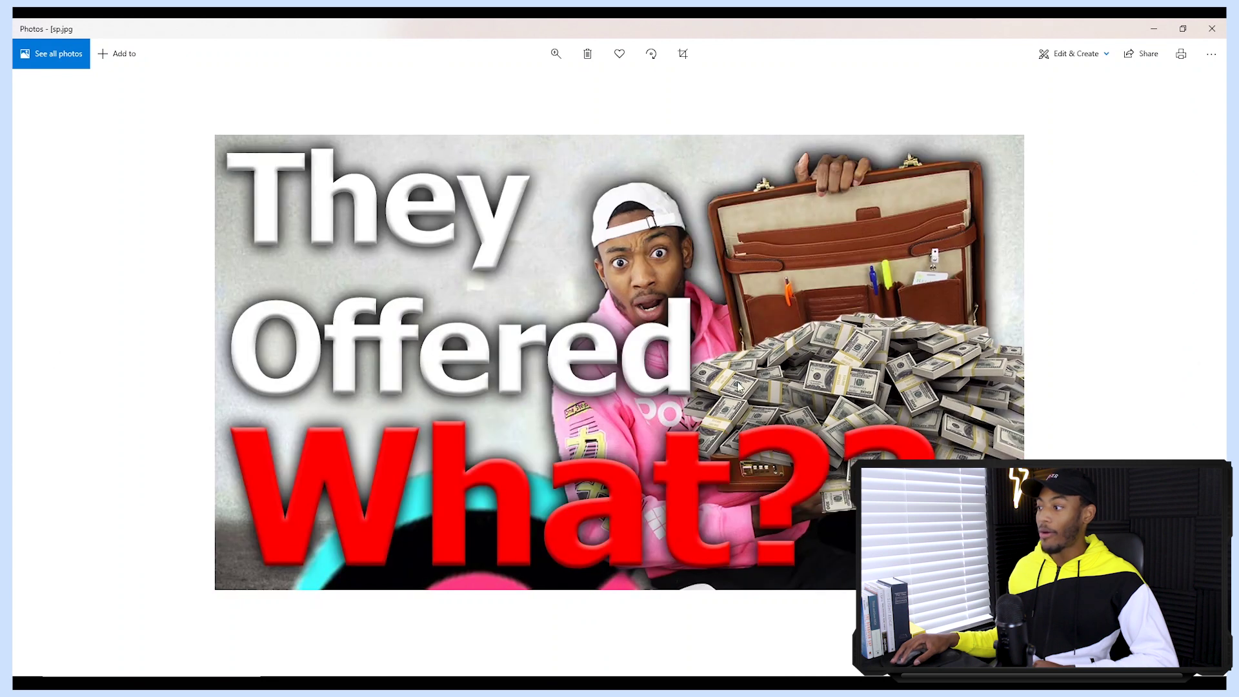
{"action": "left_click", "coordinate": [1211, 382]}
{"action": "left_click", "coordinate": [41, 372]}
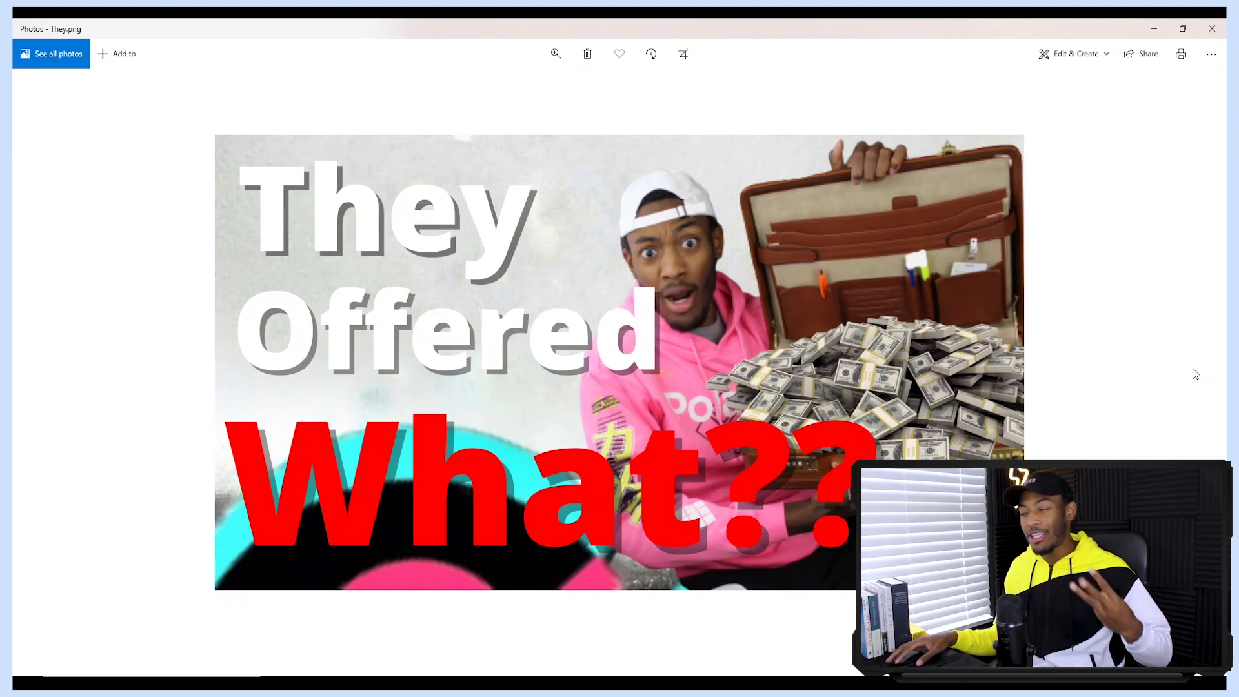
{"action": "left_click", "coordinate": [1195, 365]}
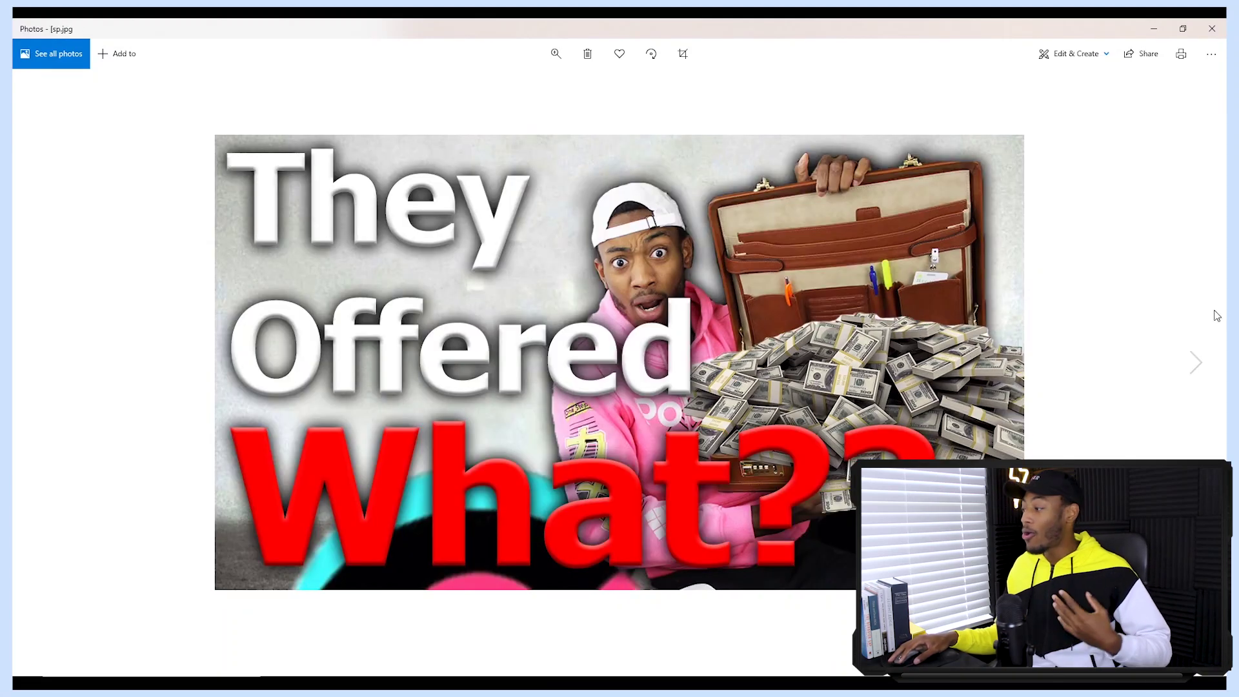
{"action": "left_click", "coordinate": [1197, 363]}
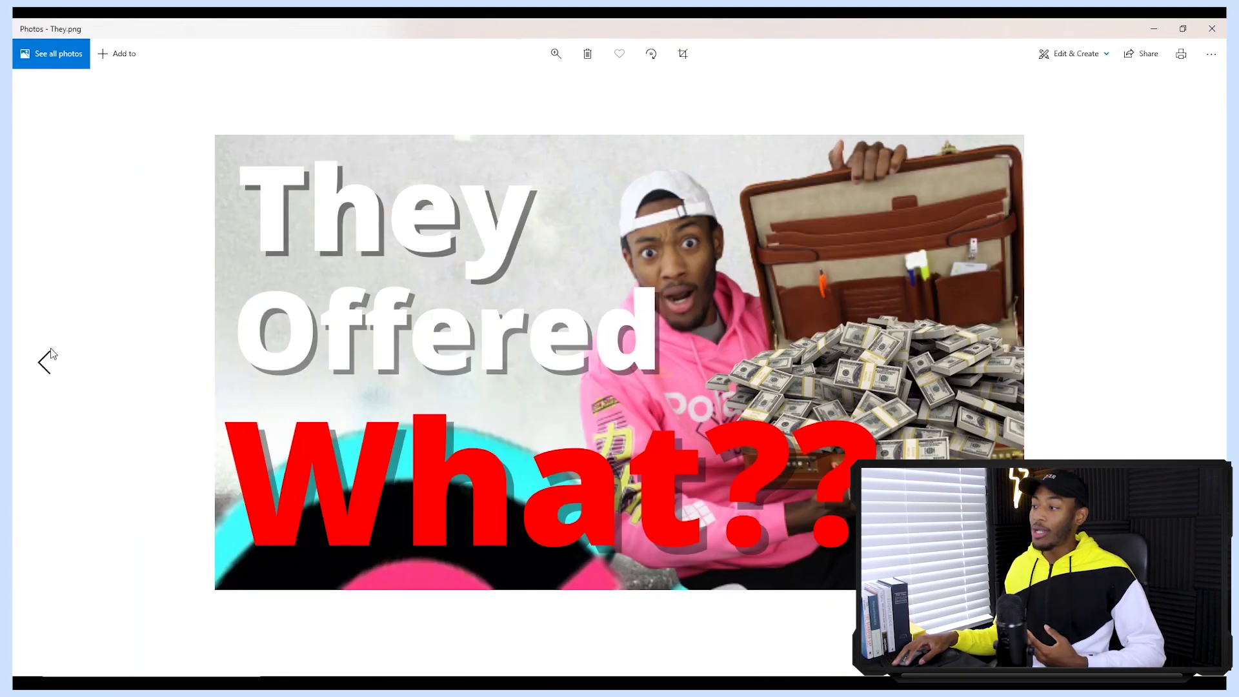
{"action": "left_click", "coordinate": [52, 354]}
{"action": "left_click", "coordinate": [1197, 365]}
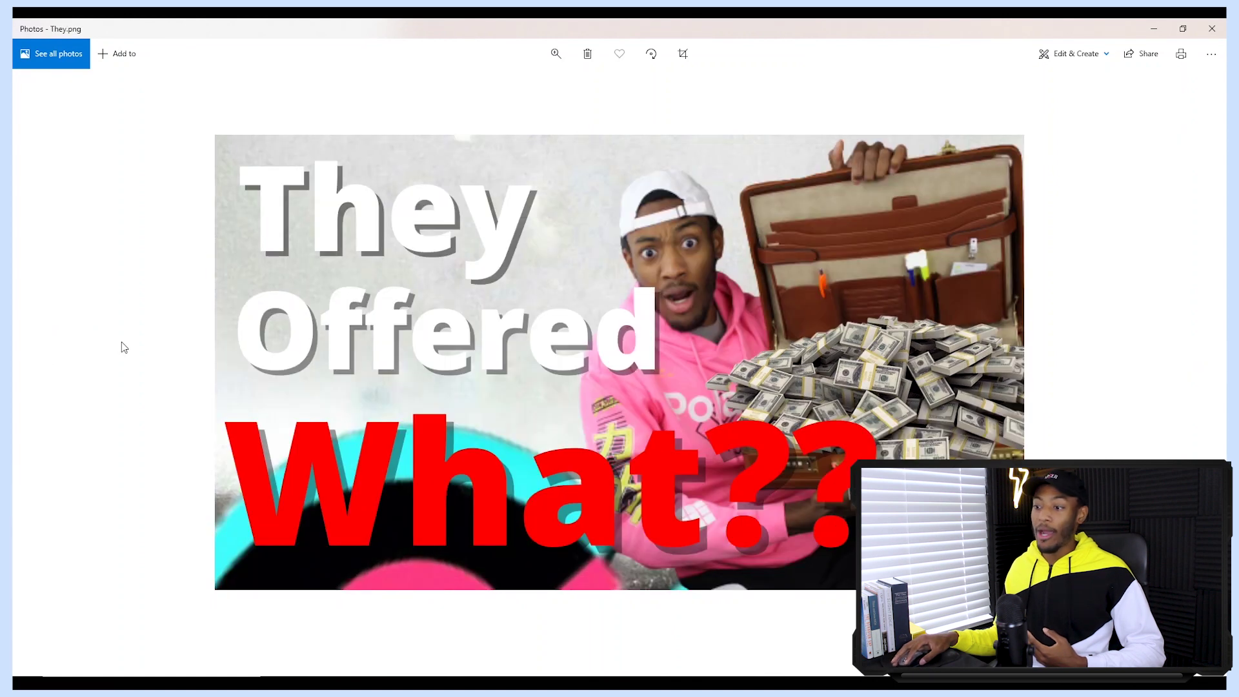
{"action": "left_click", "coordinate": [48, 353]}
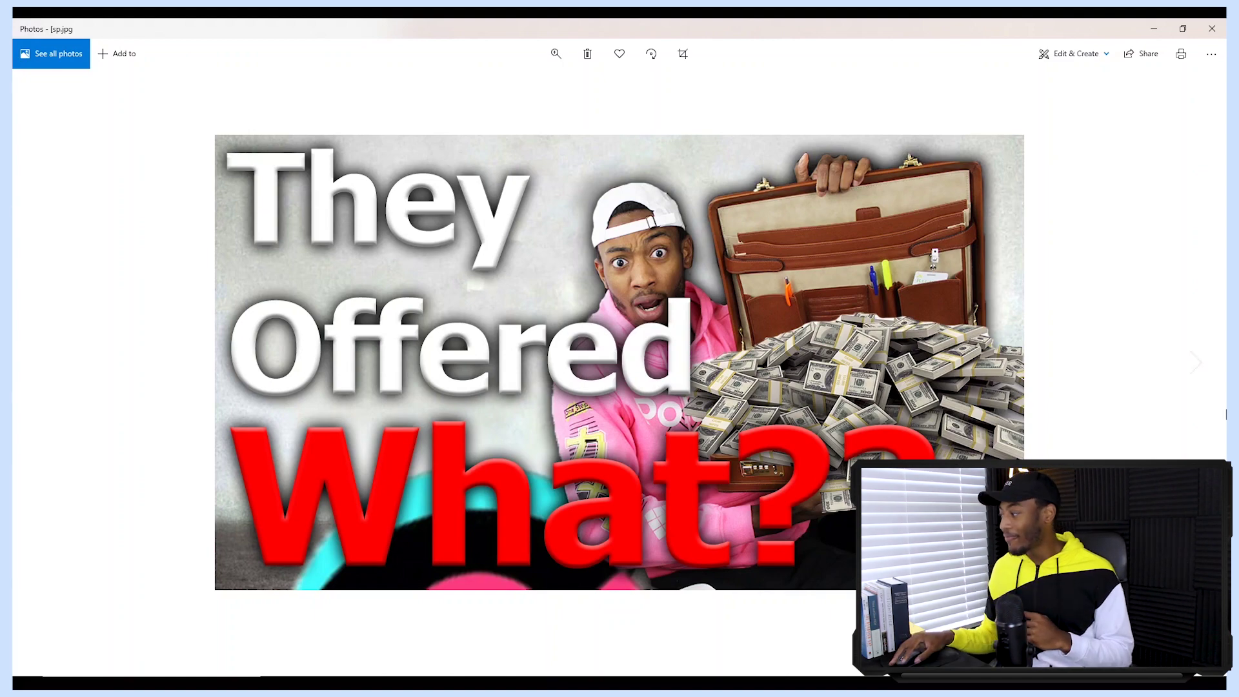
{"action": "left_click", "coordinate": [1203, 377]}
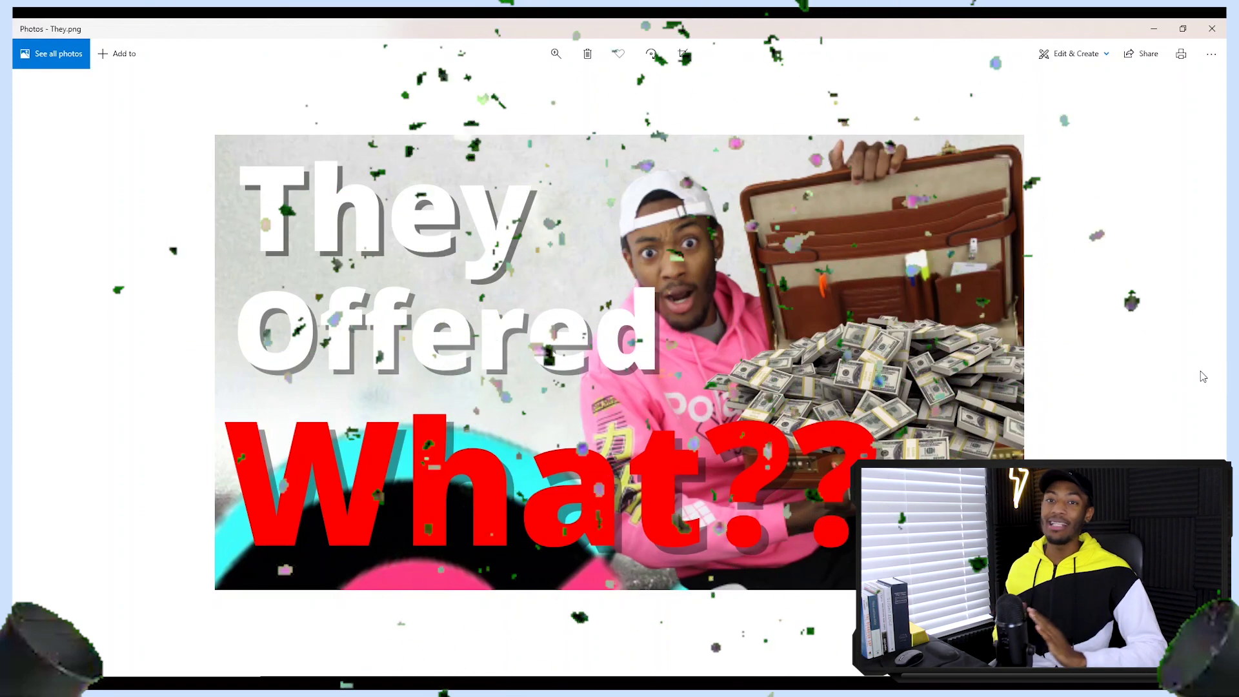